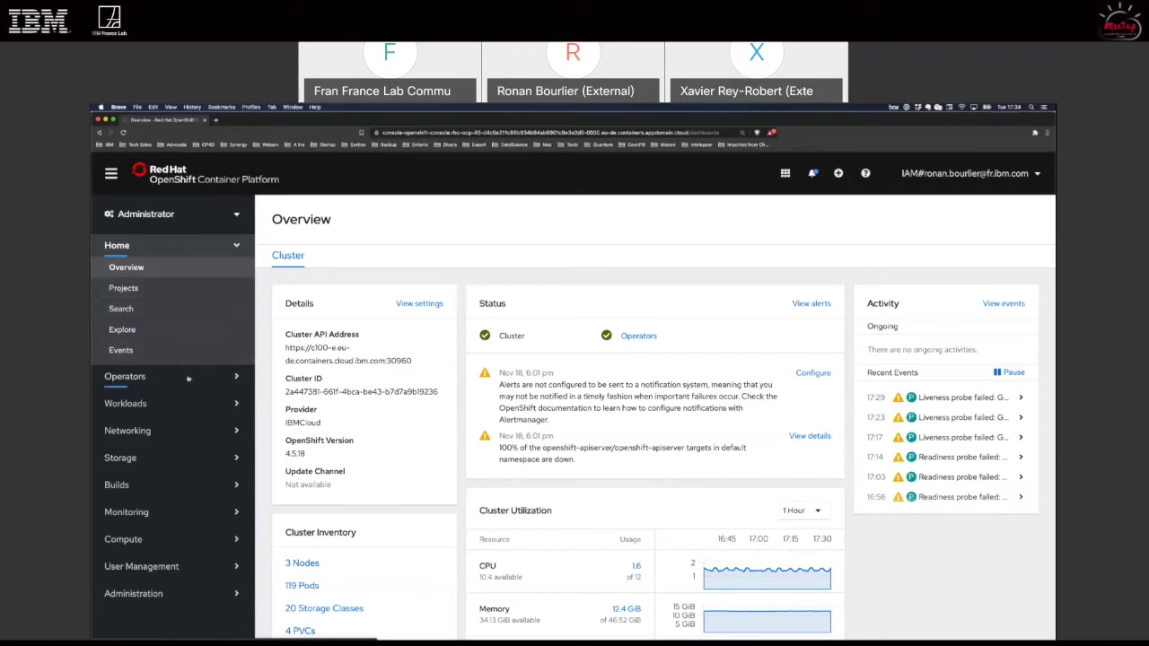
{"action": "left_click", "coordinate": [166, 404]}
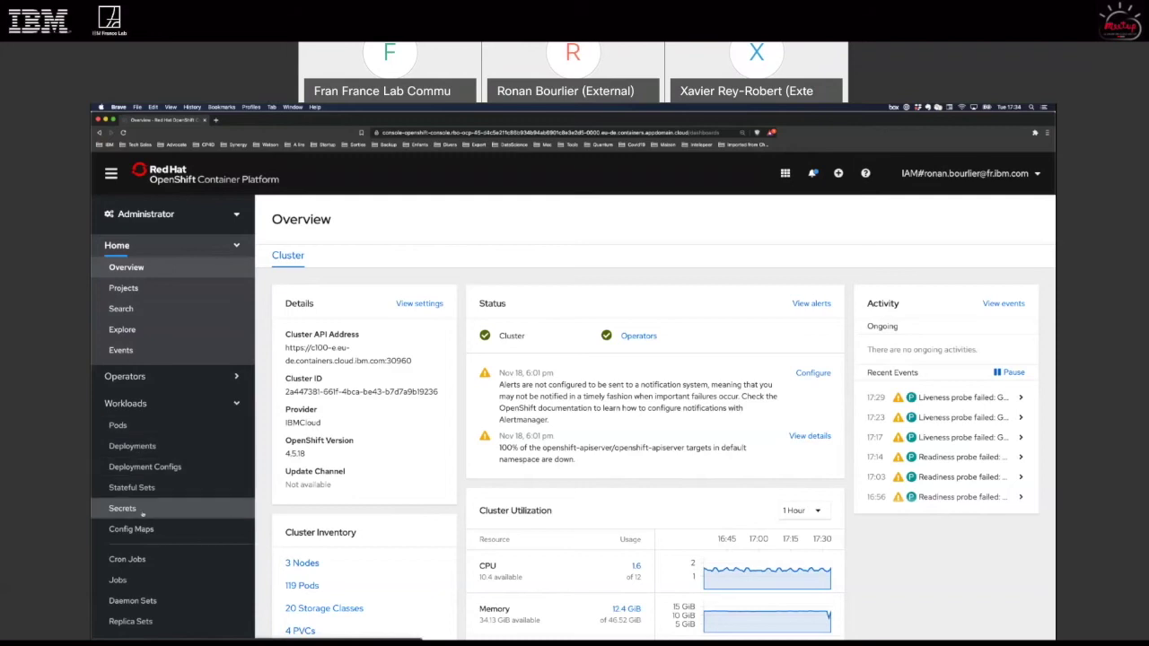
{"action": "scroll", "coordinate": [164, 514], "scroll_direction": "down", "scroll_amount": 1}
{"action": "scroll", "coordinate": [164, 514], "scroll_direction": "down", "scroll_amount": 3}
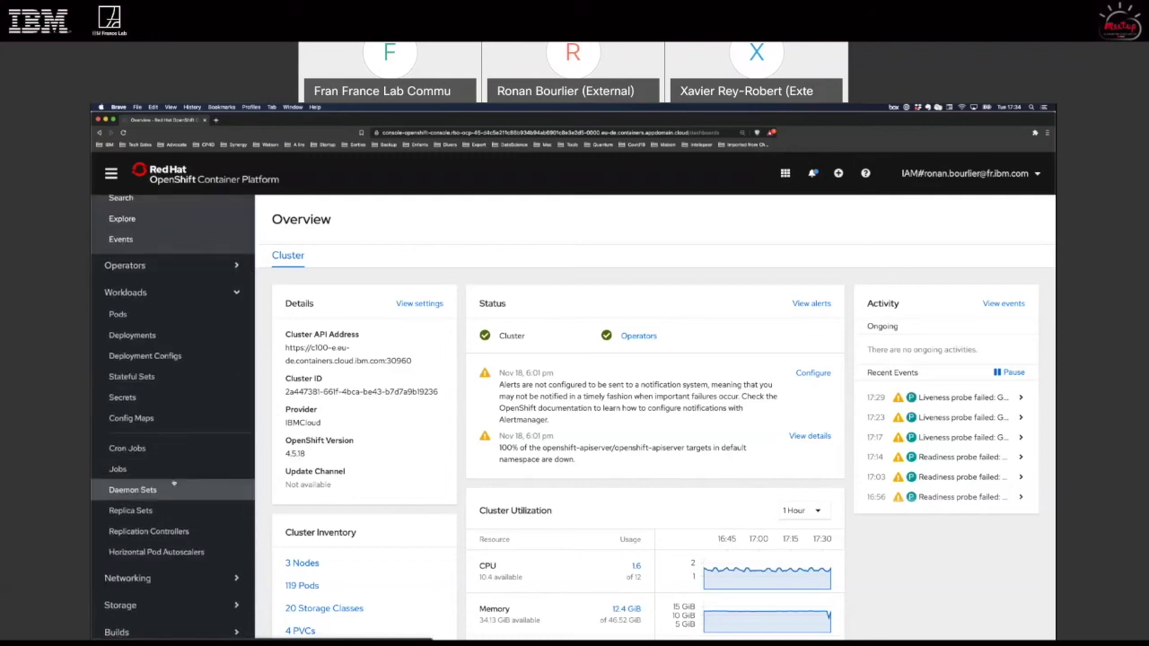
{"action": "scroll", "coordinate": [172, 452], "scroll_direction": "up", "scroll_amount": 3}
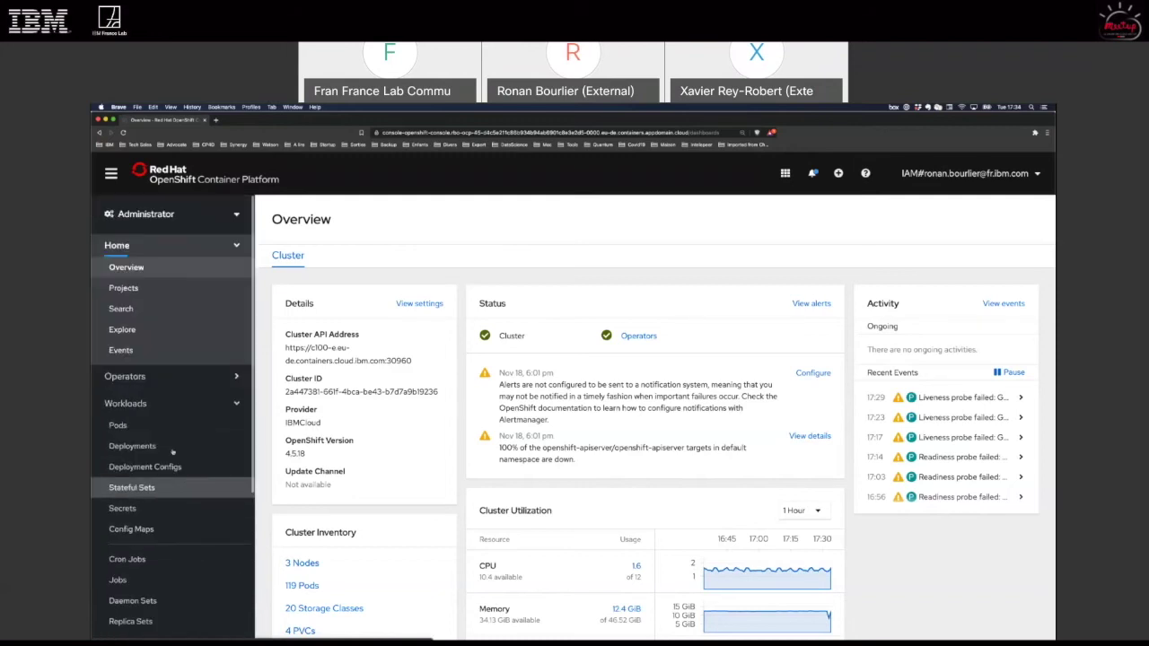
Switch to the Developer perspective and create a project named meetup-test with the display name "Test pour meetup".
{"action": "left_click", "coordinate": [237, 217]}
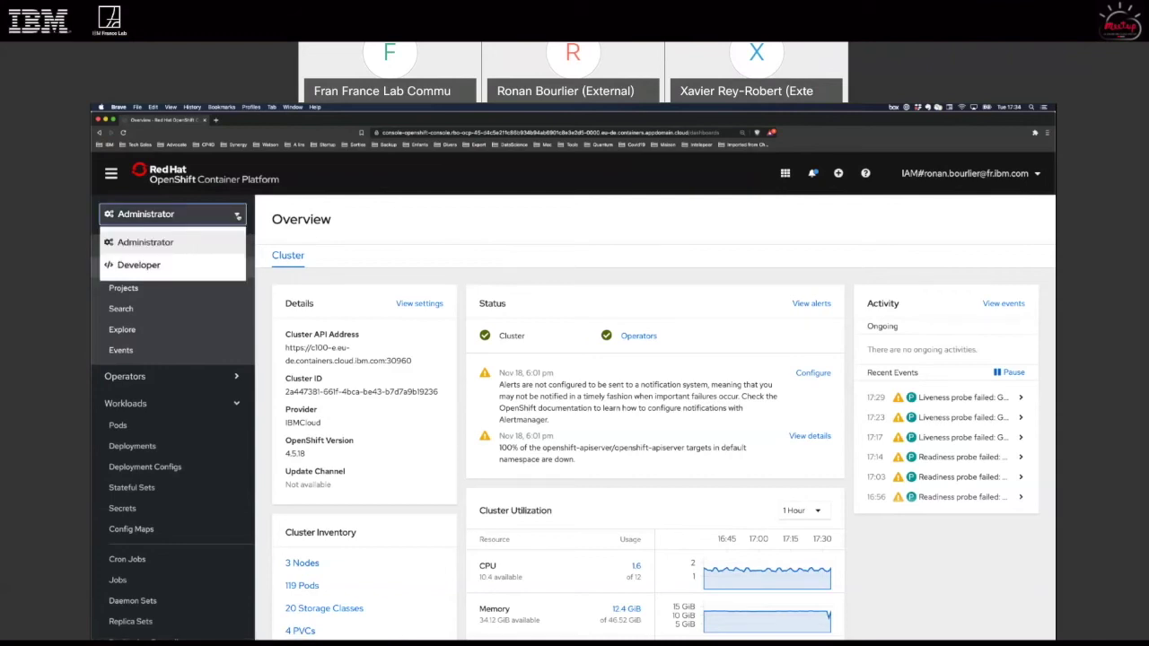
{"action": "left_click", "coordinate": [139, 264]}
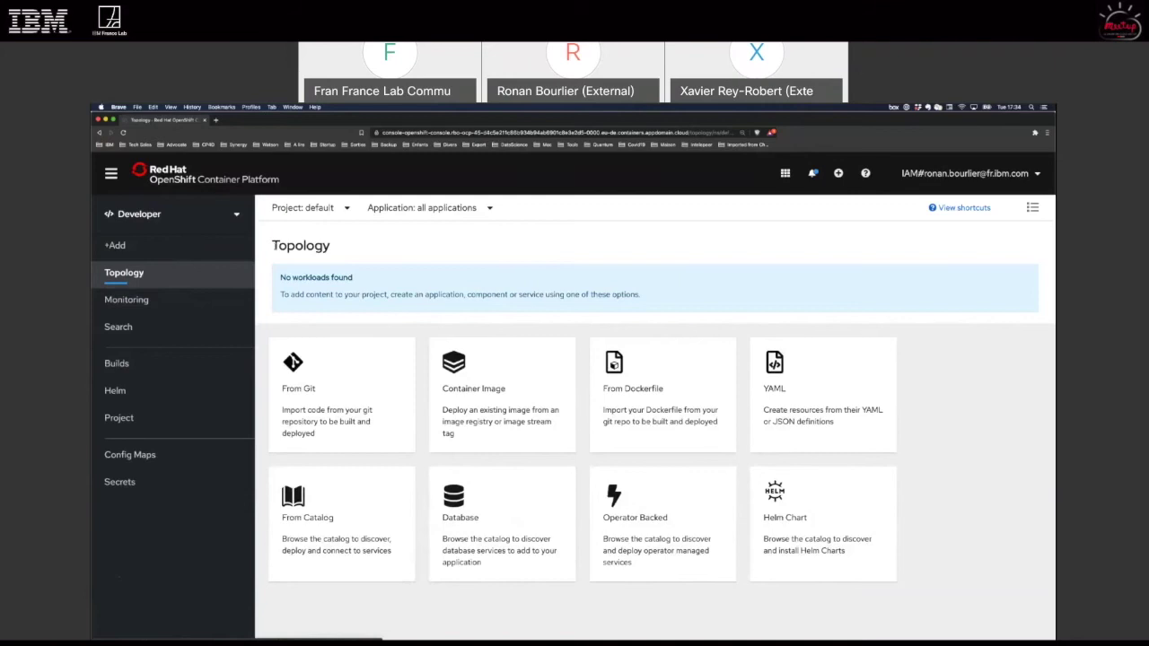
{"action": "left_click", "coordinate": [346, 209]}
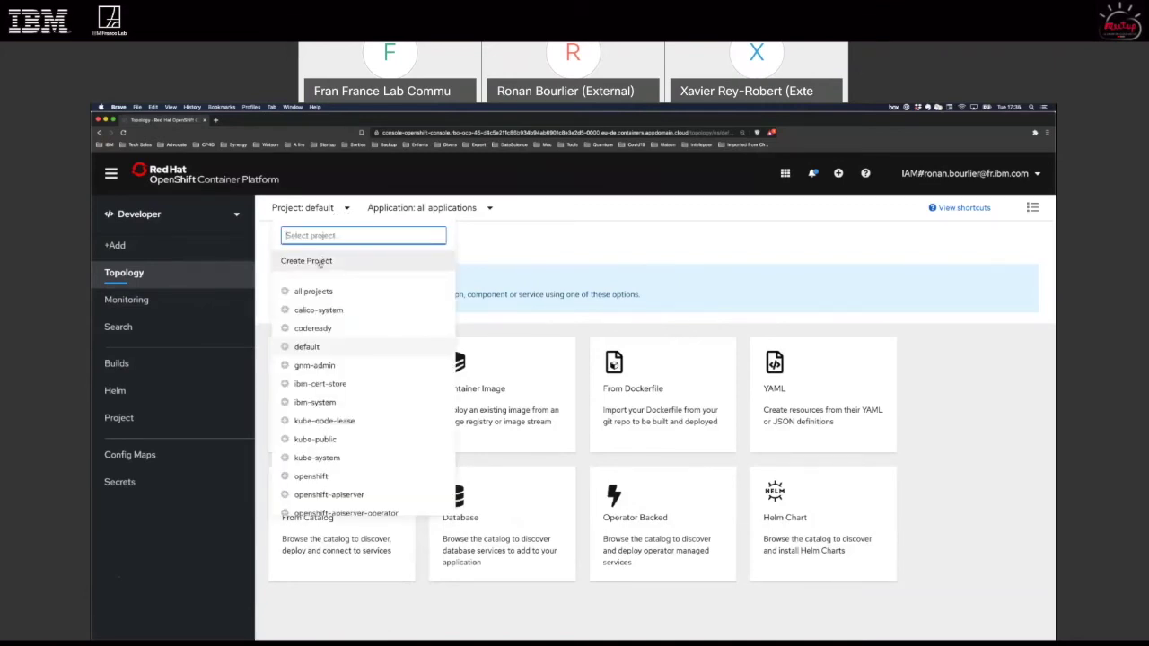
{"action": "left_click", "coordinate": [319, 261]}
{"action": "type", "text": "meet"}
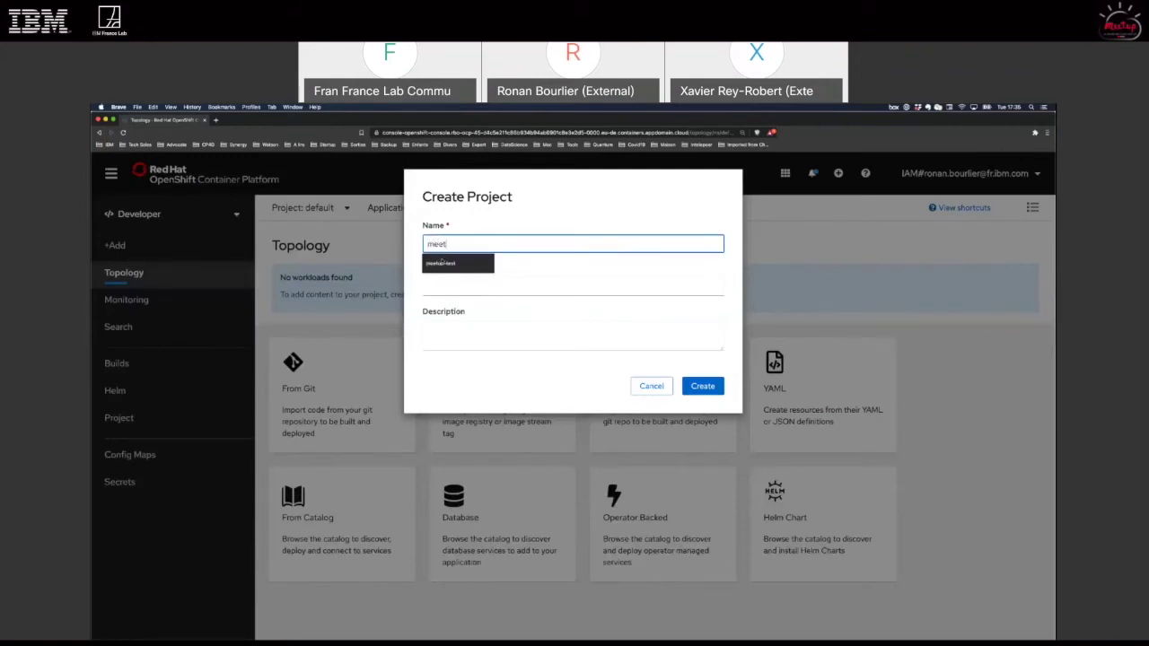
{"action": "left_click", "coordinate": [440, 262]}
{"action": "left_click", "coordinate": [515, 286]}
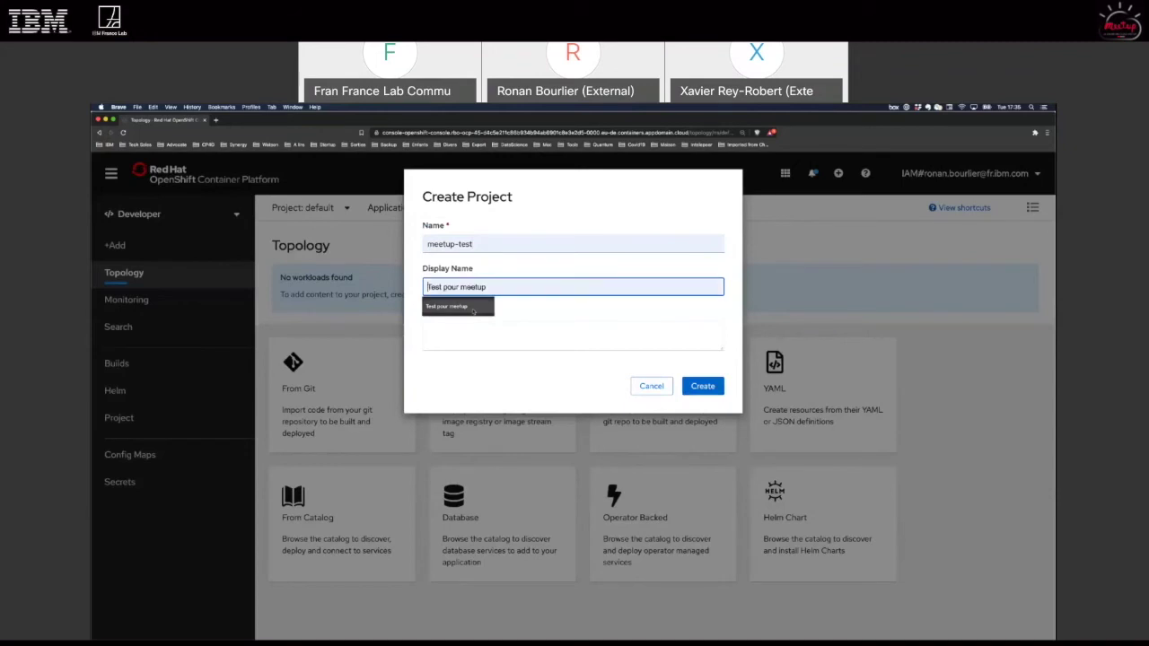
{"action": "left_click", "coordinate": [458, 306]}
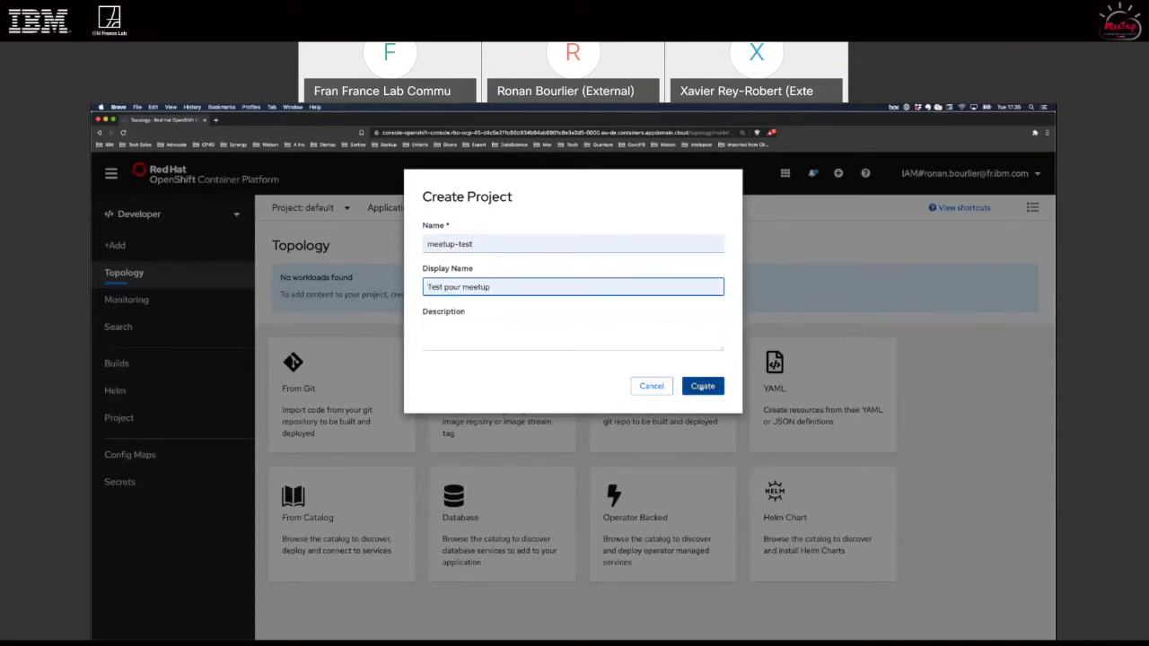
{"action": "left_click", "coordinate": [701, 386]}
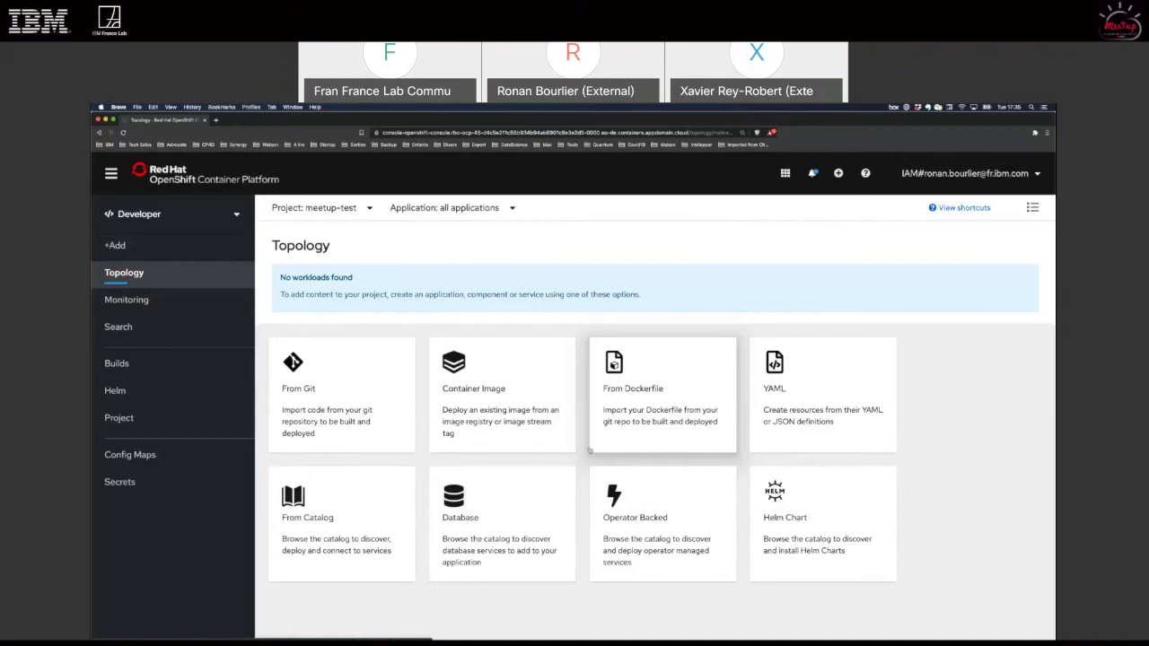
Start a container image deployment using docker.io/openshiftroadshow/parksmap-katacoda:1.2.0 from the external registry.
{"action": "left_click", "coordinate": [476, 381]}
{"action": "left_click", "coordinate": [431, 367]}
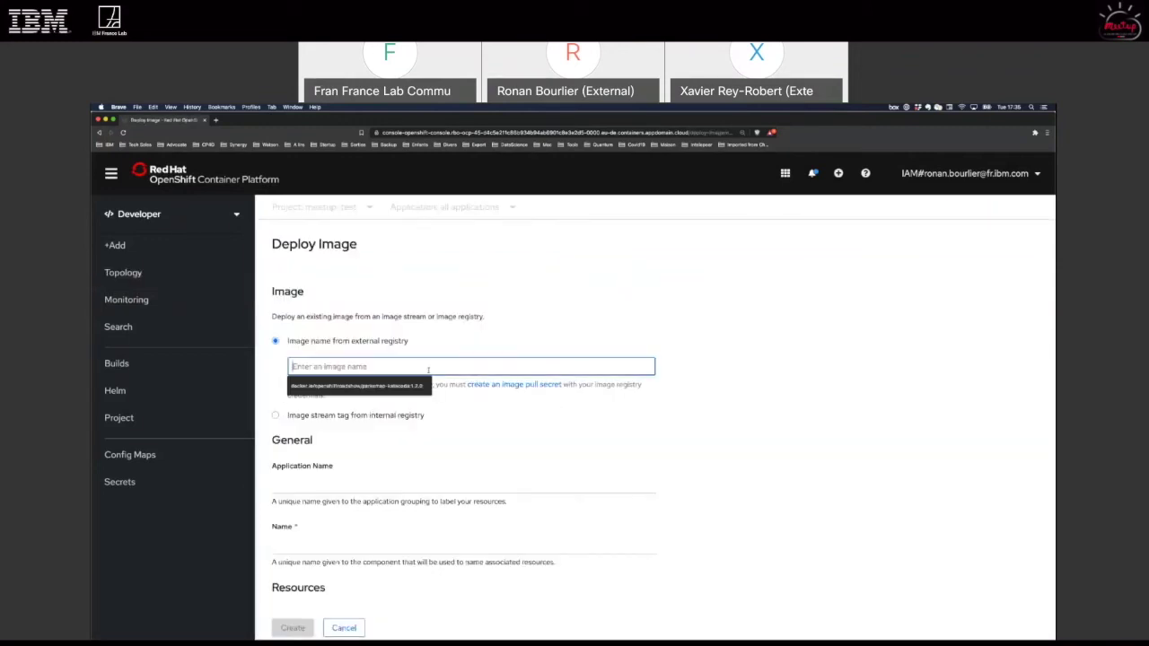
{"action": "left_click", "coordinate": [380, 387]}
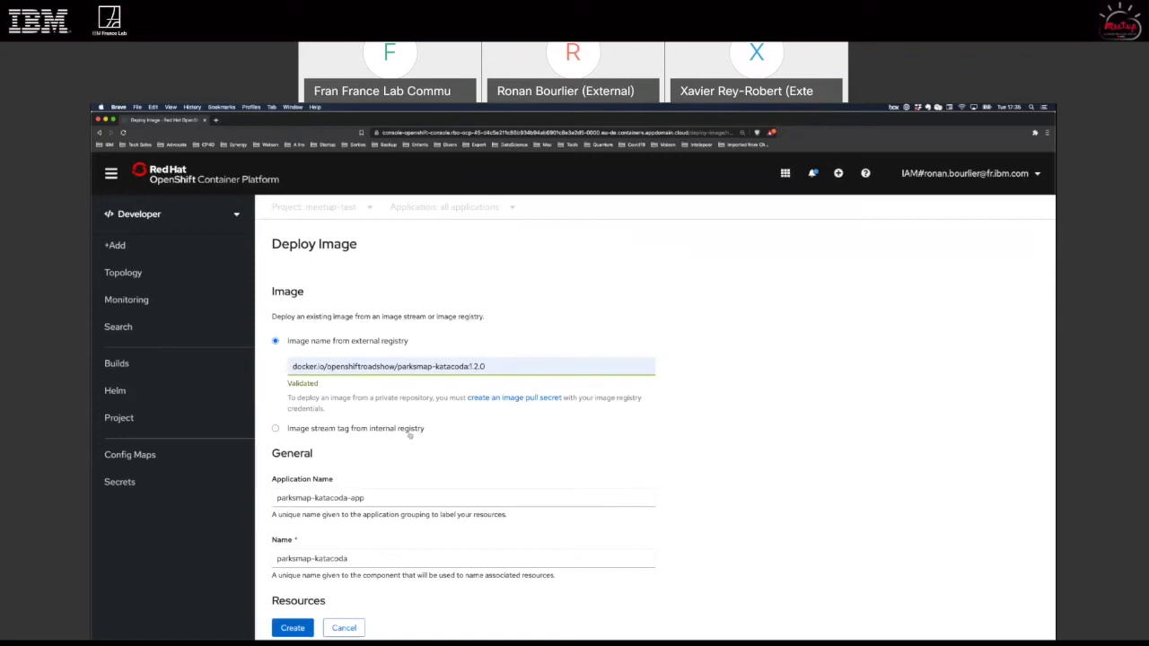
Turn off route creation for the application and create the parksmap-katacoda workload as a Deployment.
{"action": "scroll", "coordinate": [410, 434], "scroll_direction": "down", "scroll_amount": 2}
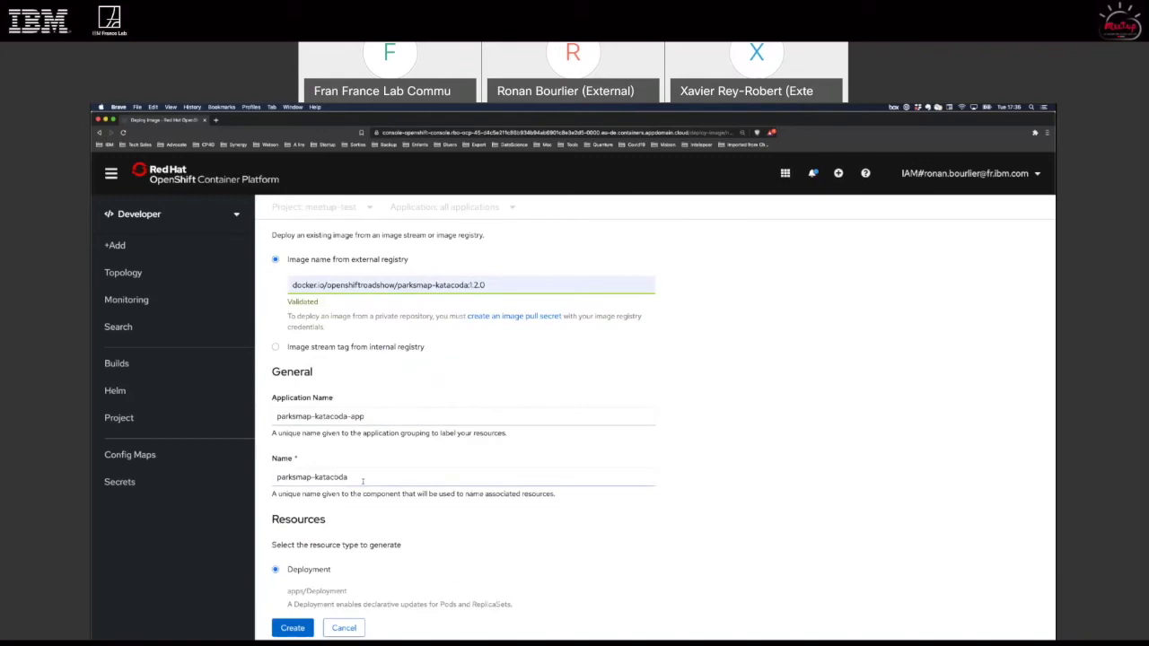
{"action": "scroll", "coordinate": [369, 480], "scroll_direction": "down", "scroll_amount": 1}
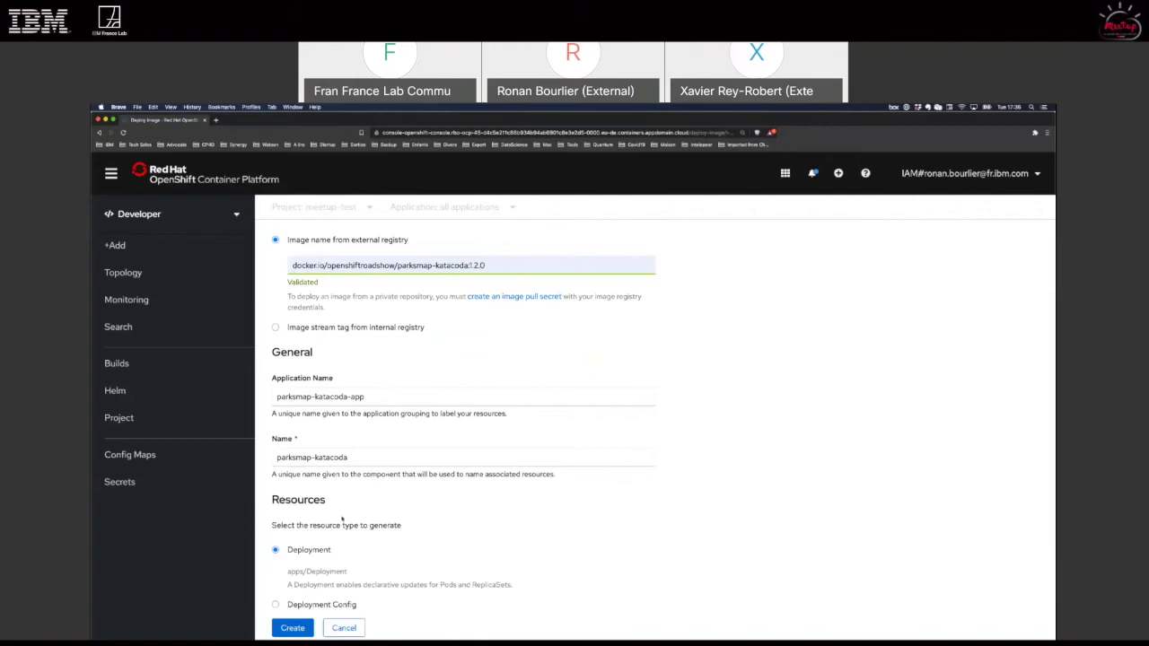
{"action": "scroll", "coordinate": [342, 519], "scroll_direction": "down", "scroll_amount": 5}
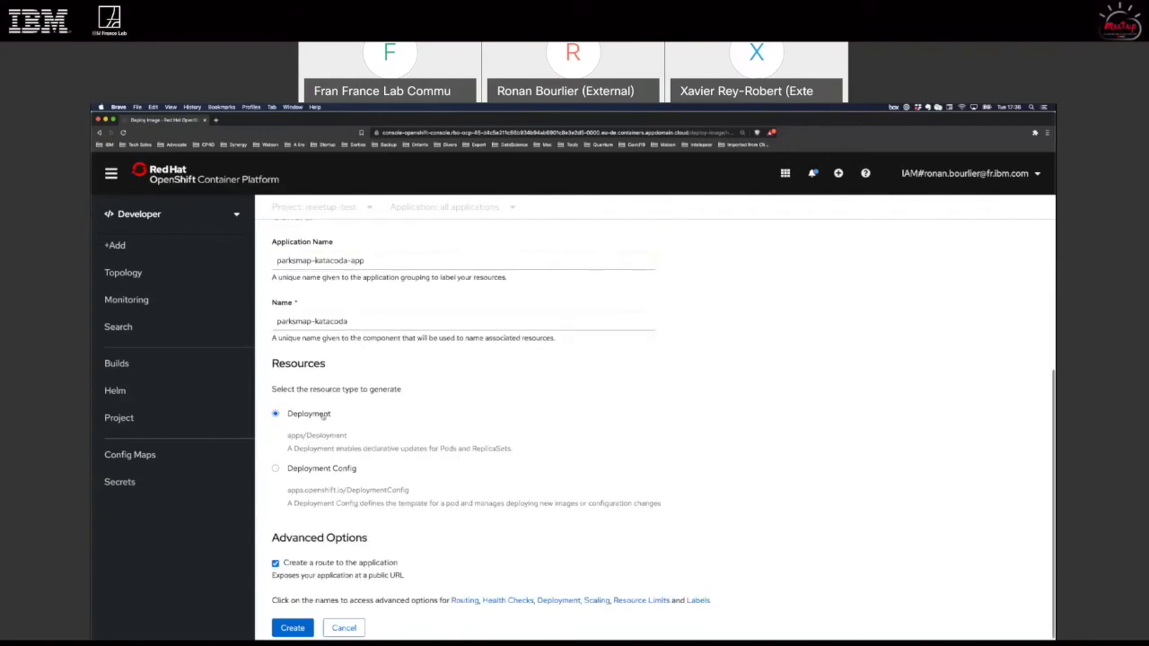
{"action": "scroll", "coordinate": [330, 476], "scroll_direction": "down", "scroll_amount": 1}
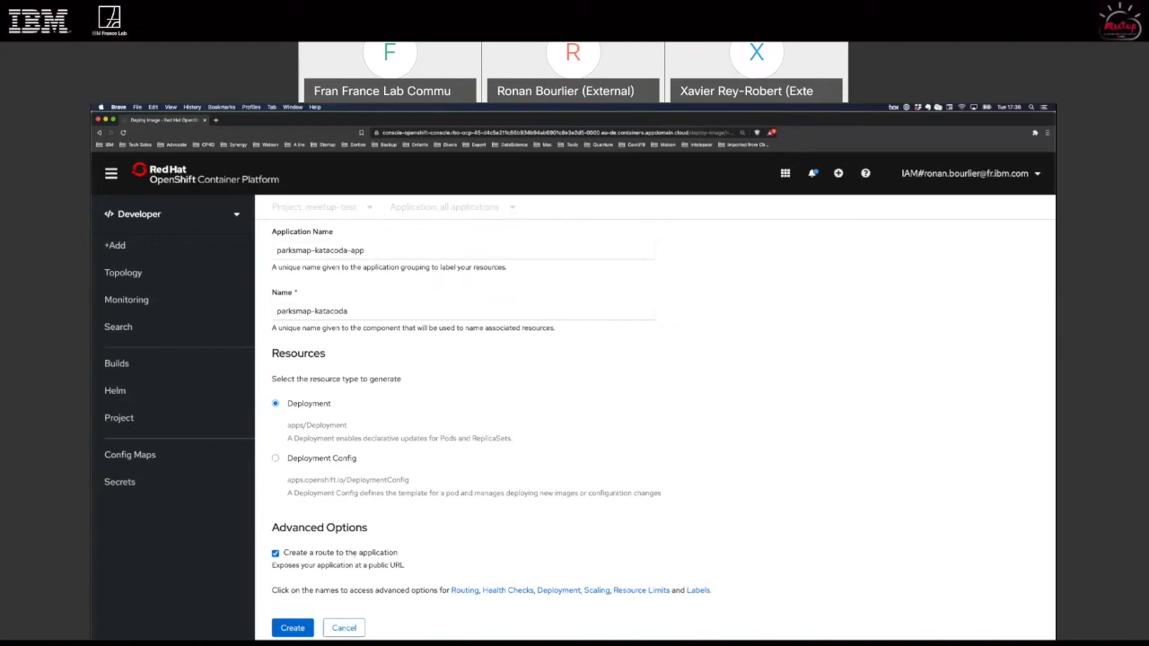
{"action": "left_click", "coordinate": [298, 559]}
{"action": "left_click", "coordinate": [301, 629]}
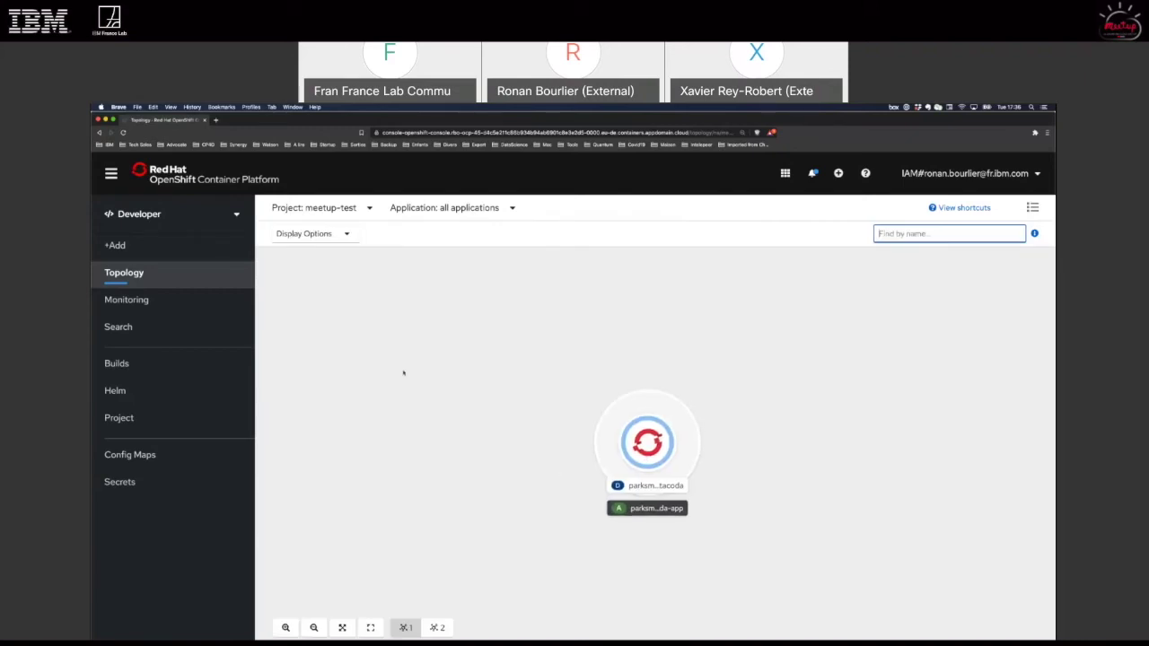
Open the parksmap-katacoda deployment's pod and examine its usage metrics, details, containers and volumes.
{"action": "left_click", "coordinate": [634, 434]}
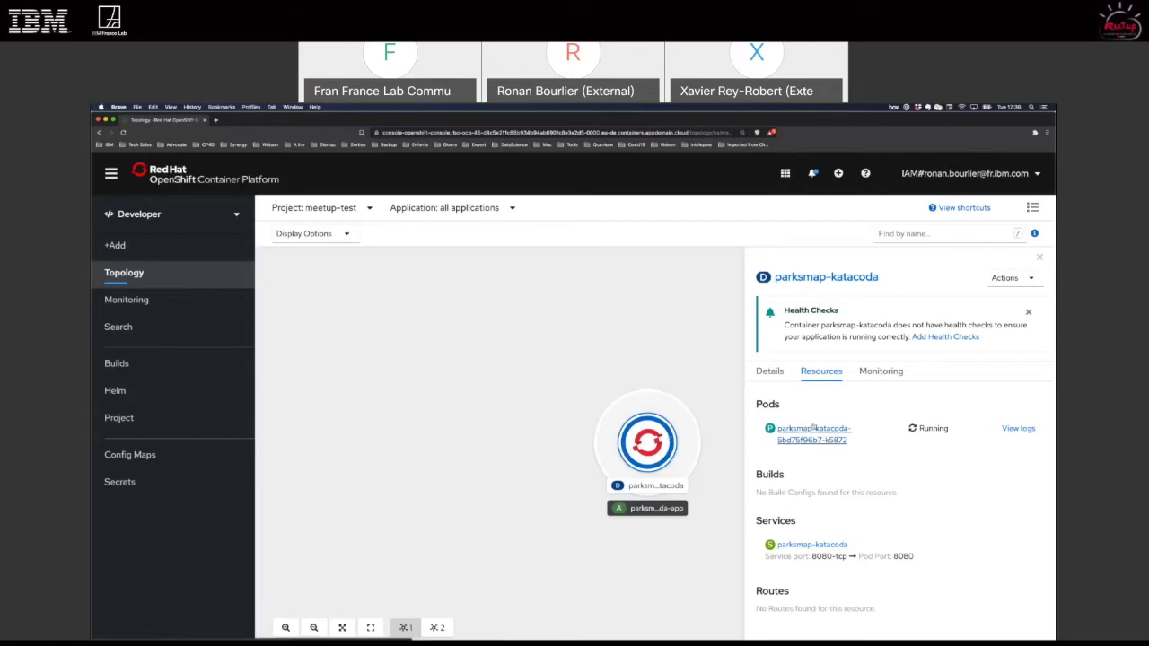
{"action": "left_click", "coordinate": [816, 431]}
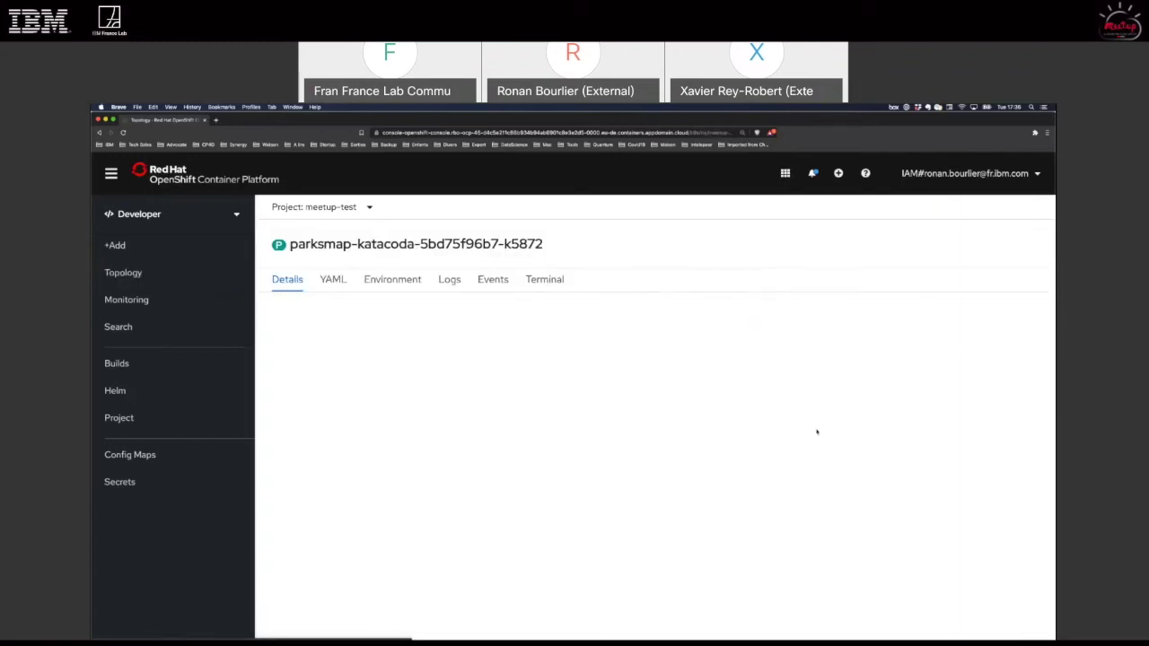
{"action": "scroll", "coordinate": [393, 346], "scroll_direction": "down", "scroll_amount": 5}
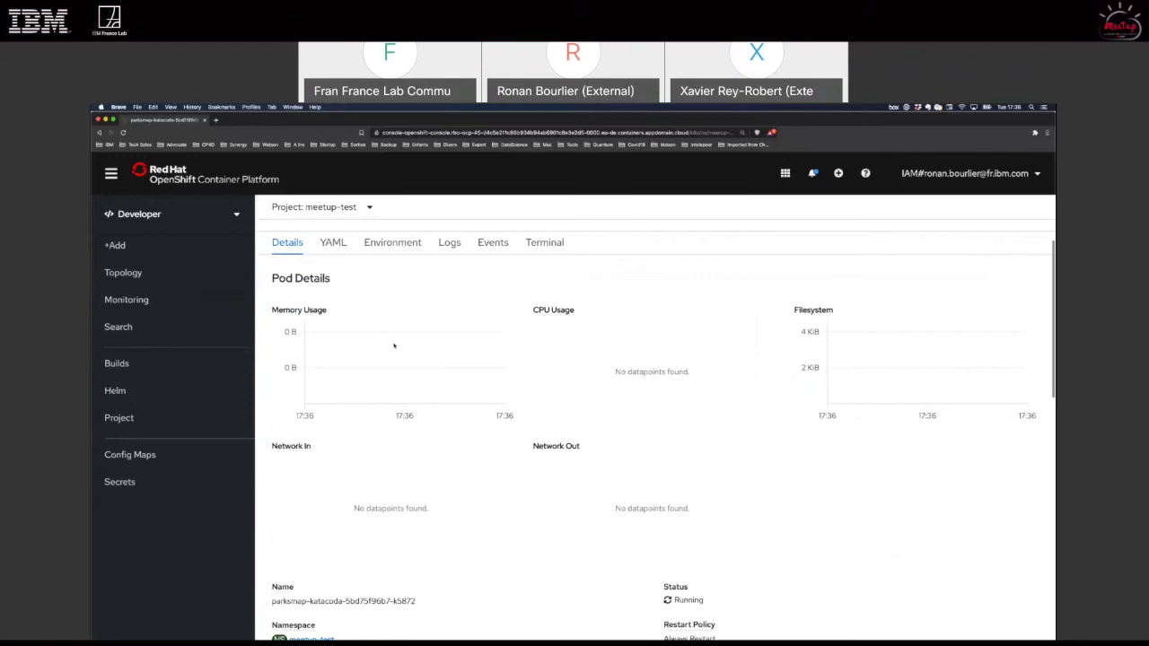
{"action": "scroll", "coordinate": [393, 345], "scroll_direction": "up", "scroll_amount": 4}
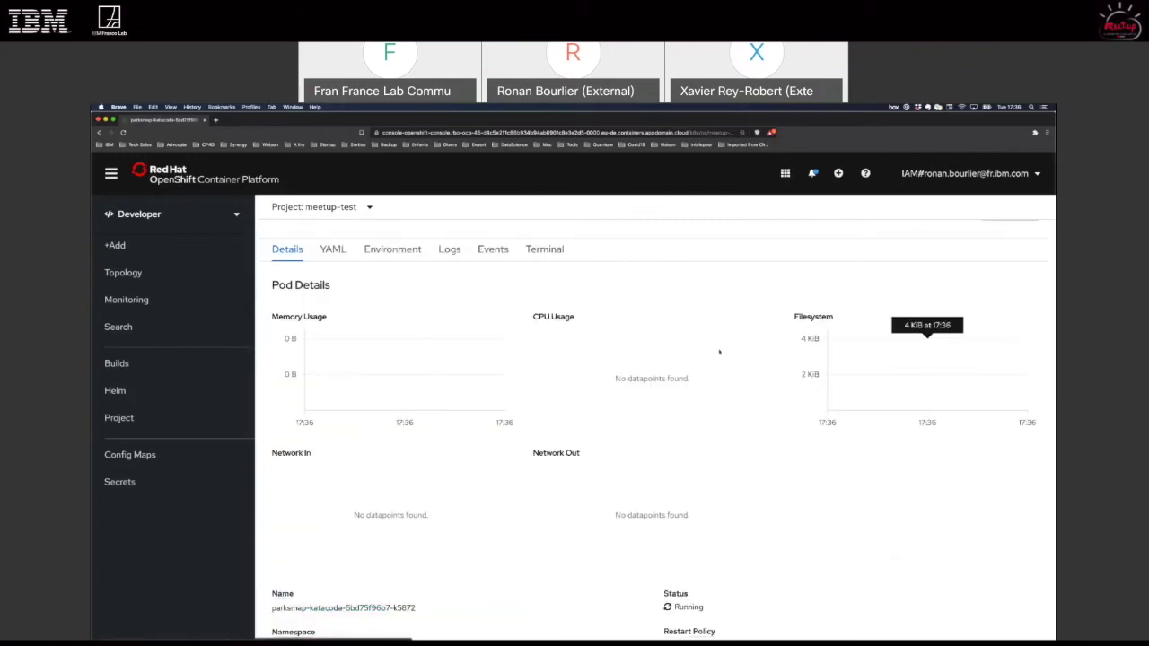
{"action": "scroll", "coordinate": [385, 449], "scroll_direction": "down", "scroll_amount": 1}
{"action": "scroll", "coordinate": [384, 448], "scroll_direction": "down", "scroll_amount": 5}
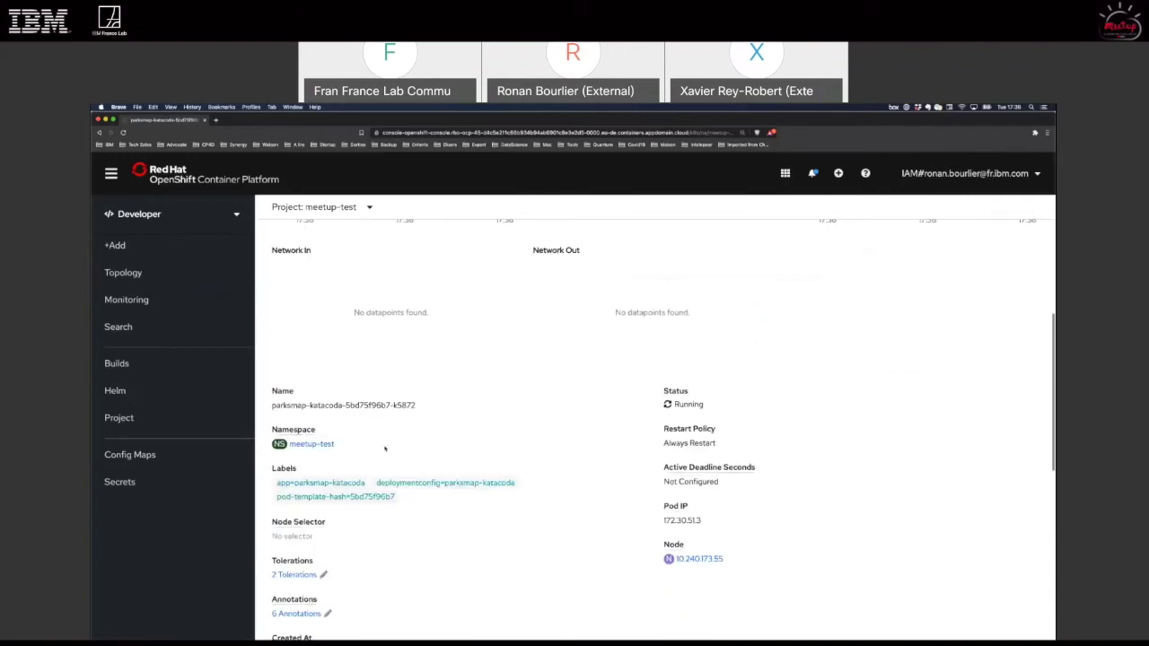
{"action": "scroll", "coordinate": [385, 449], "scroll_direction": "down", "scroll_amount": 1}
{"action": "scroll", "coordinate": [385, 448], "scroll_direction": "down", "scroll_amount": 4}
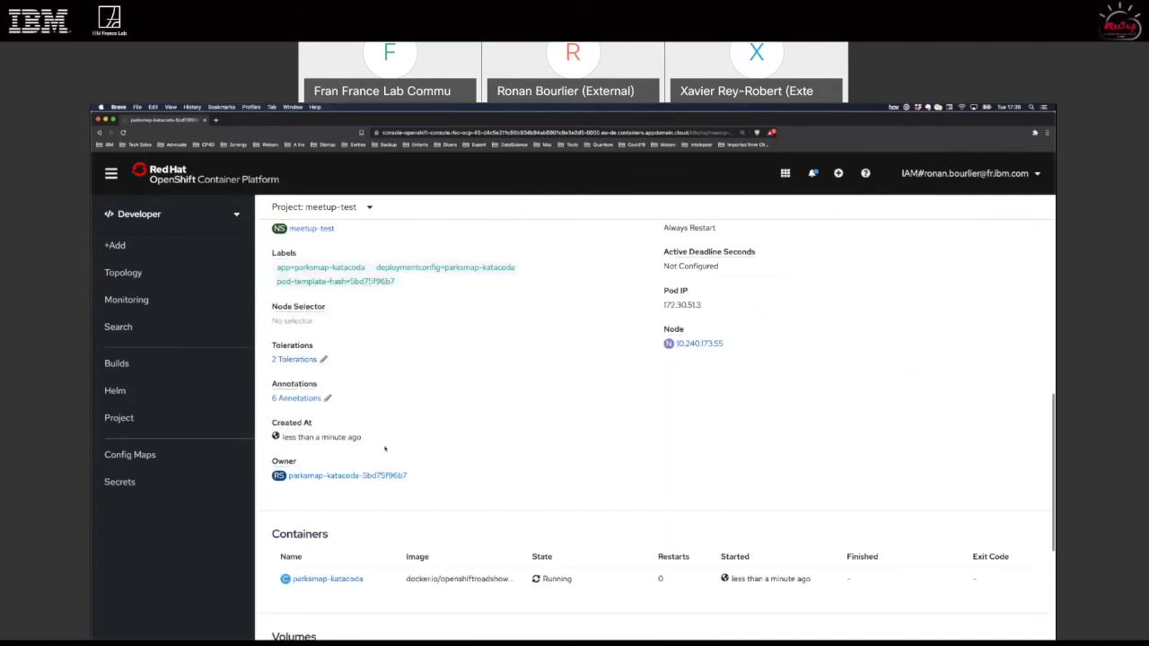
{"action": "scroll", "coordinate": [385, 448], "scroll_direction": "down", "scroll_amount": 3}
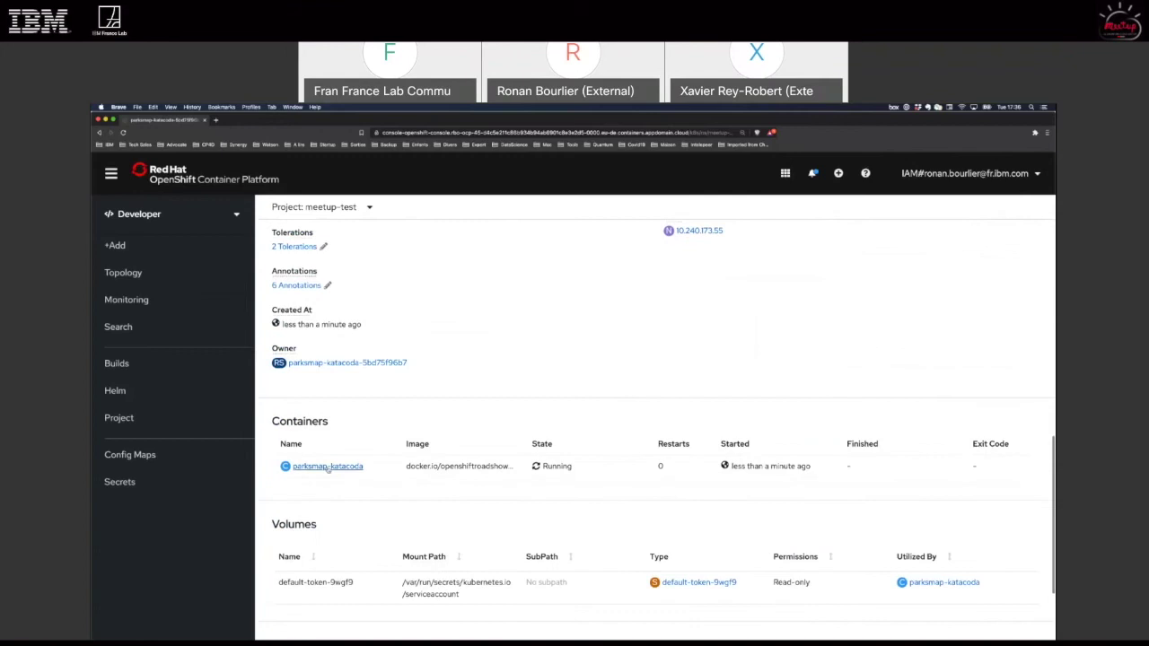
{"action": "scroll", "coordinate": [367, 471], "scroll_direction": "up", "scroll_amount": 1}
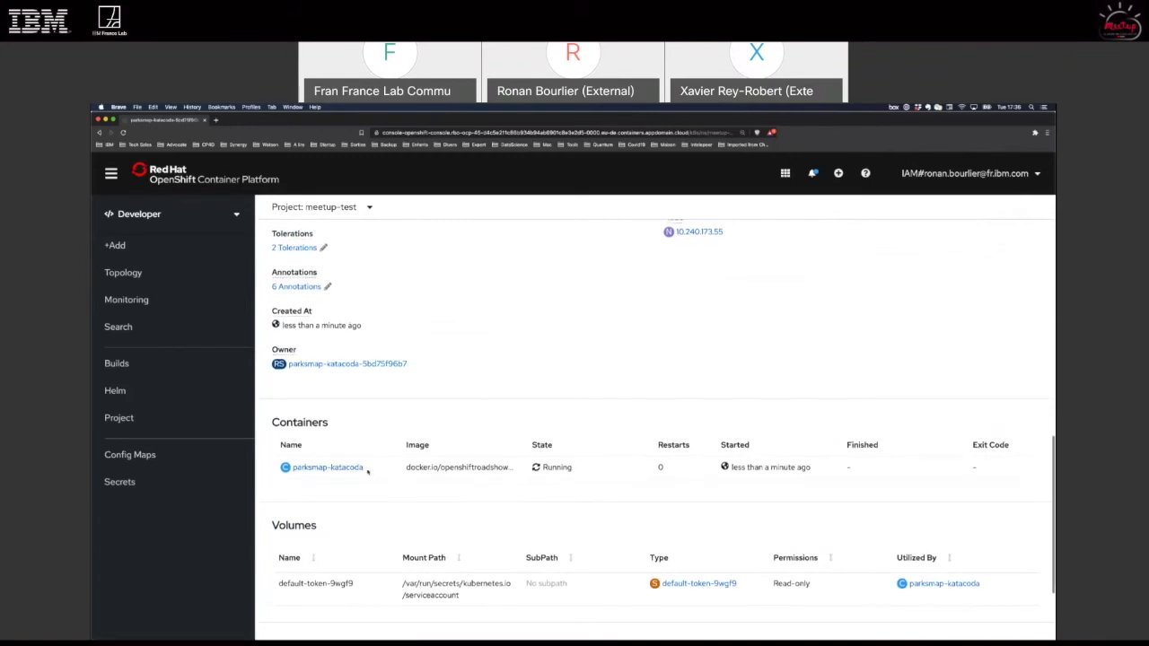
{"action": "scroll", "coordinate": [367, 471], "scroll_direction": "up", "scroll_amount": 15}
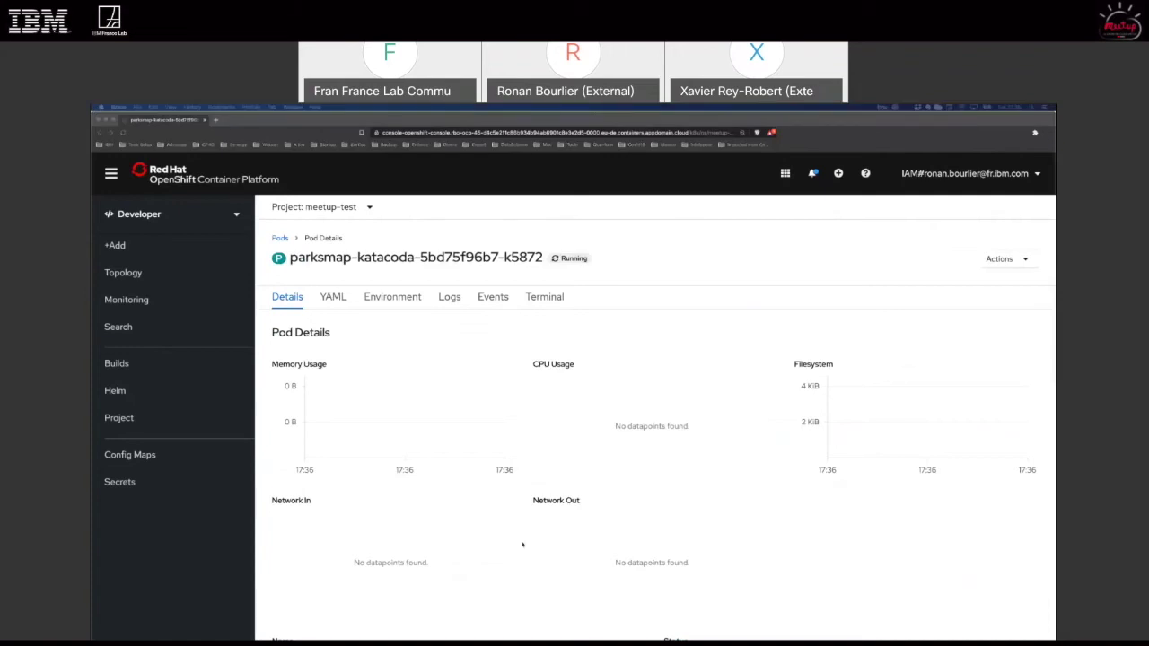
Return to the project topology and scale the parksmap-katacoda deployment up to 2 pods.
{"action": "left_click", "coordinate": [124, 271]}
{"action": "left_click", "coordinate": [124, 272]}
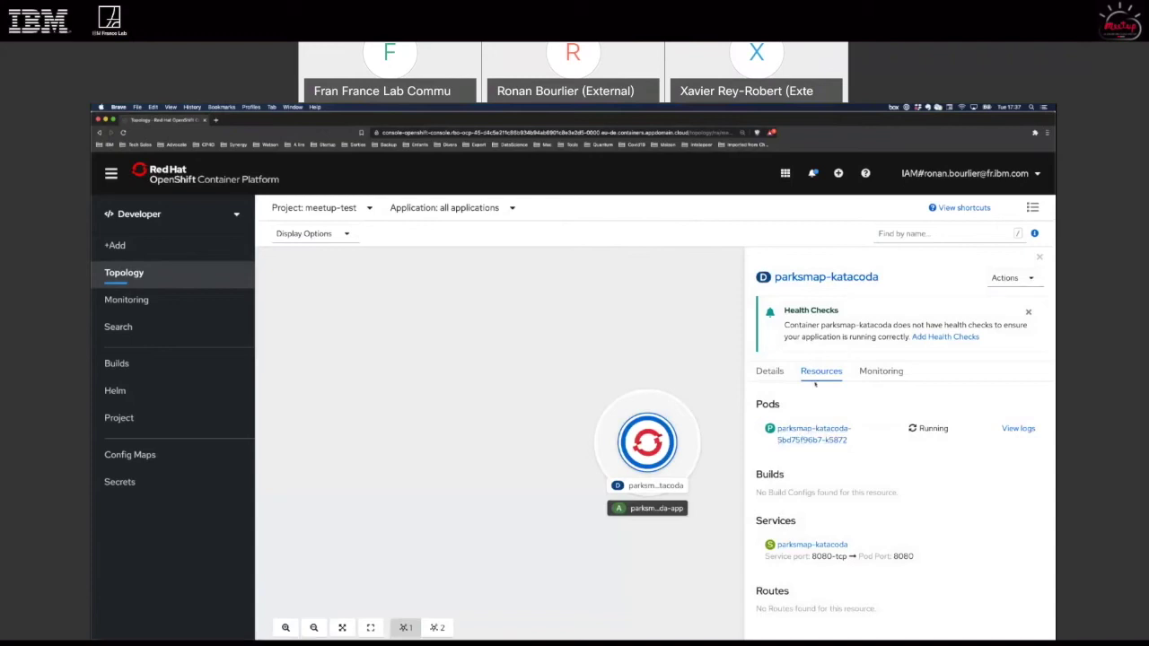
{"action": "left_click", "coordinate": [773, 371]}
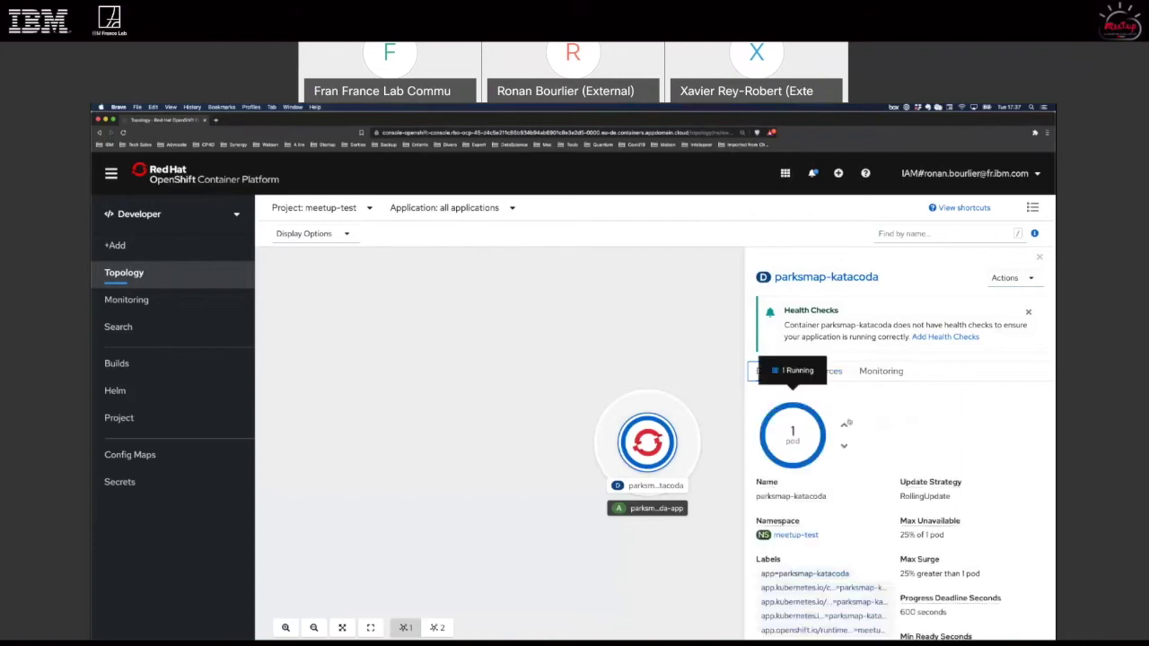
{"action": "left_click", "coordinate": [843, 426]}
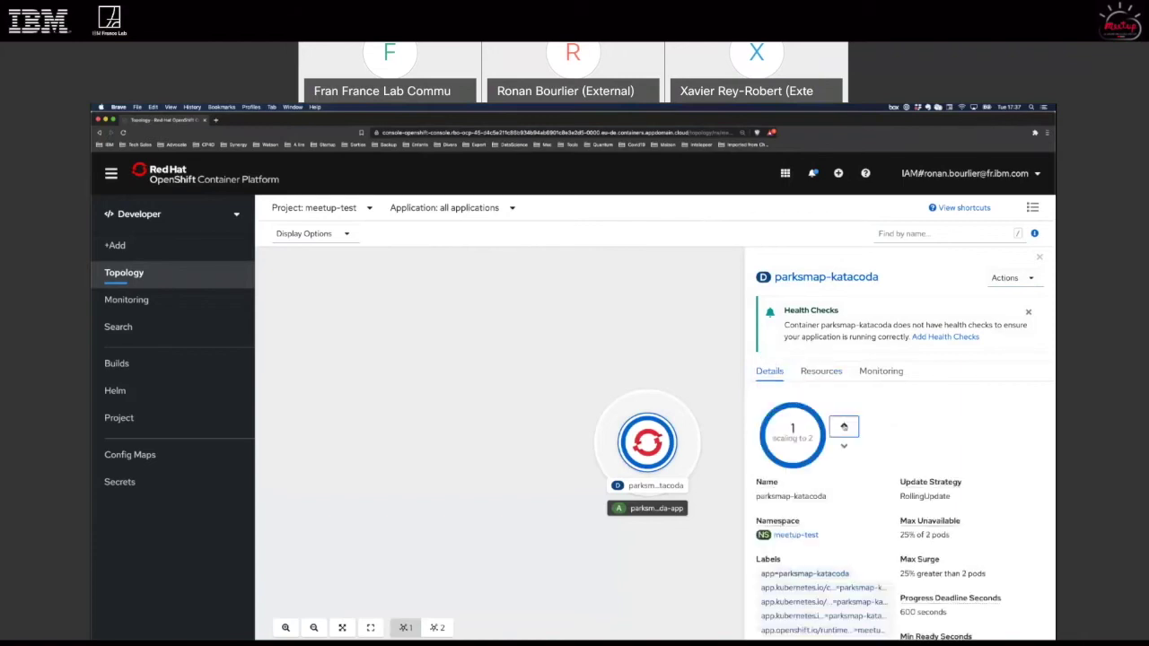
{"action": "mouse_move", "coordinate": [806, 431]}
Delete the parksmap-katacoda pod ending in 9fw84 and go back to the project topology.
{"action": "left_click", "coordinate": [838, 372]}
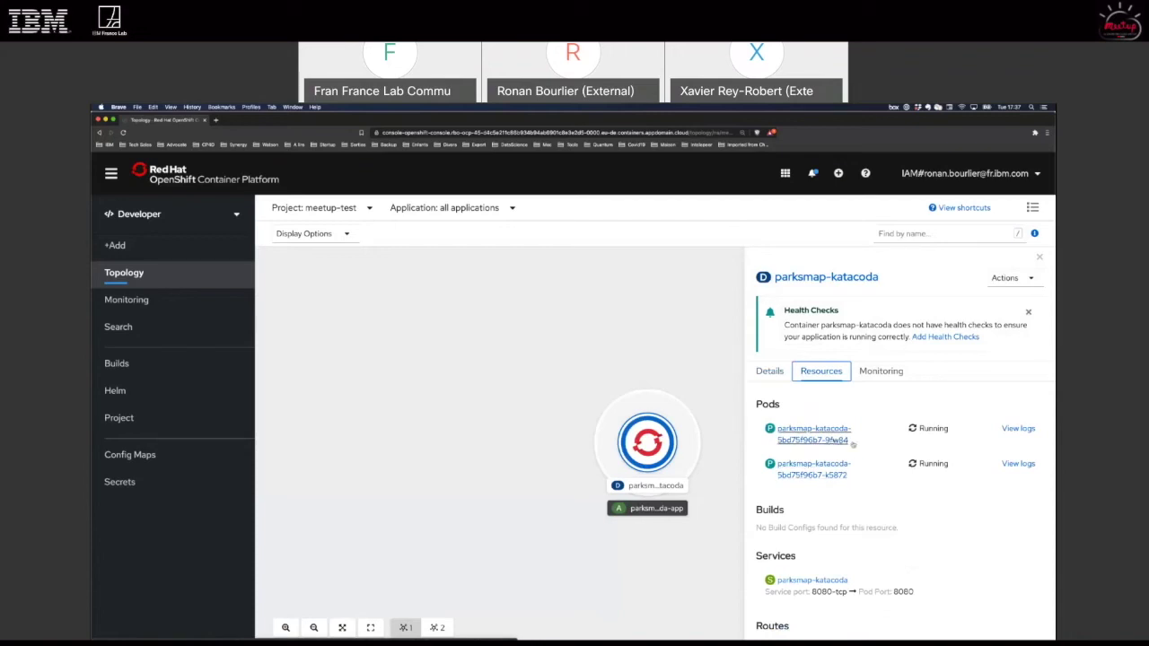
{"action": "left_click", "coordinate": [831, 436]}
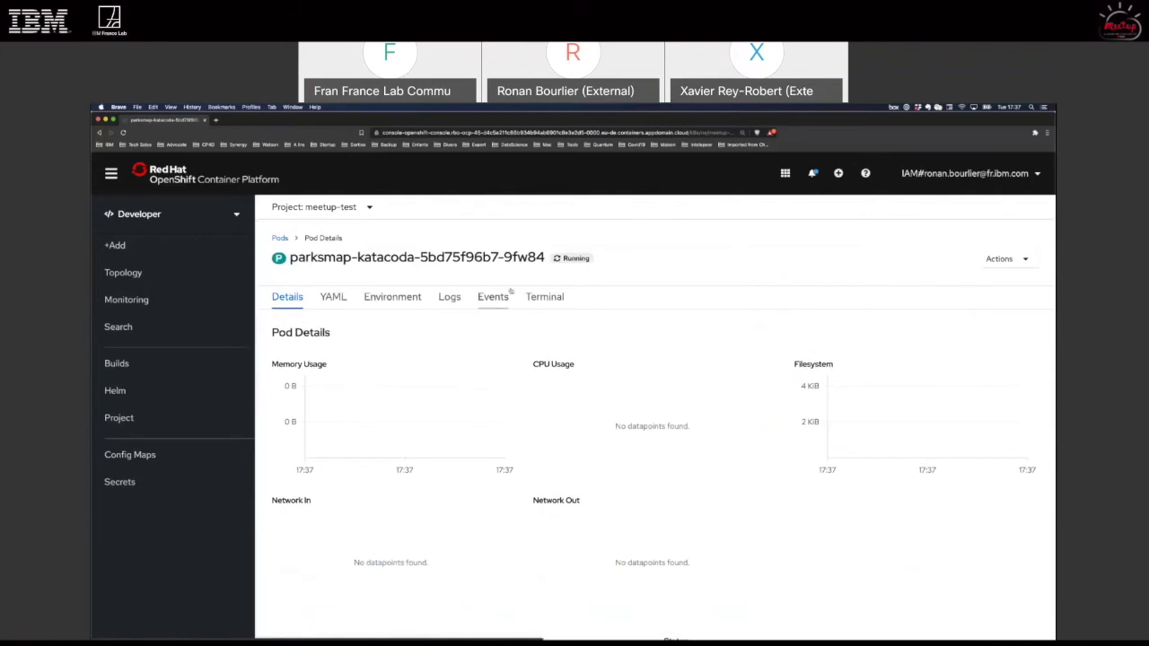
{"action": "left_click", "coordinate": [1002, 259]}
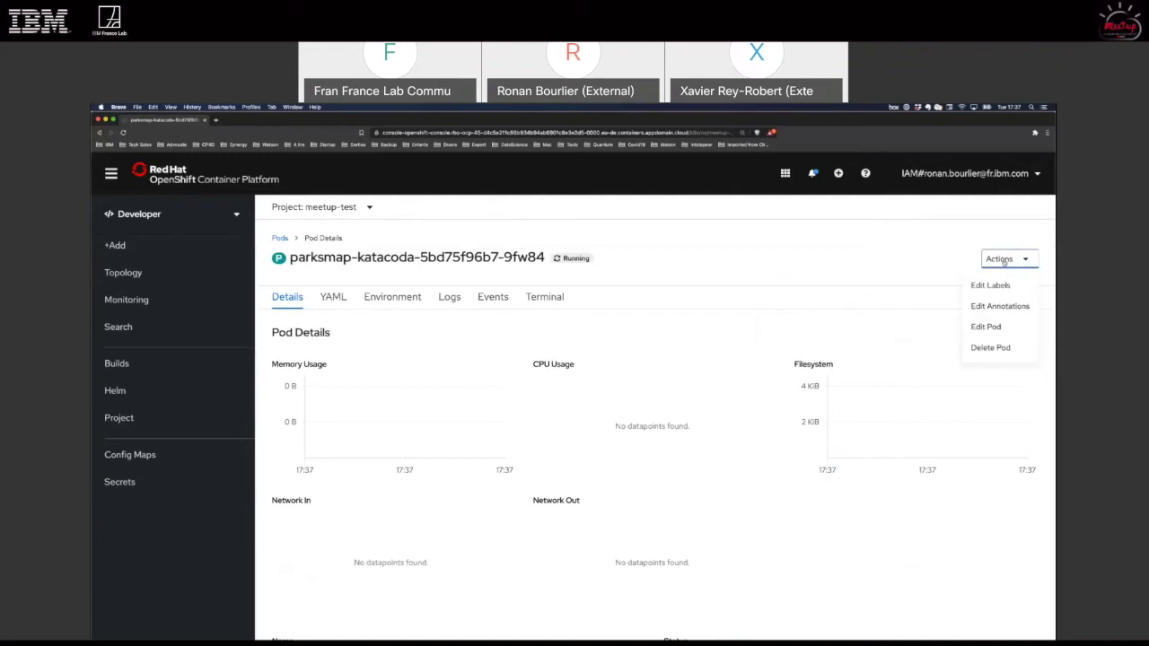
{"action": "left_click", "coordinate": [987, 348]}
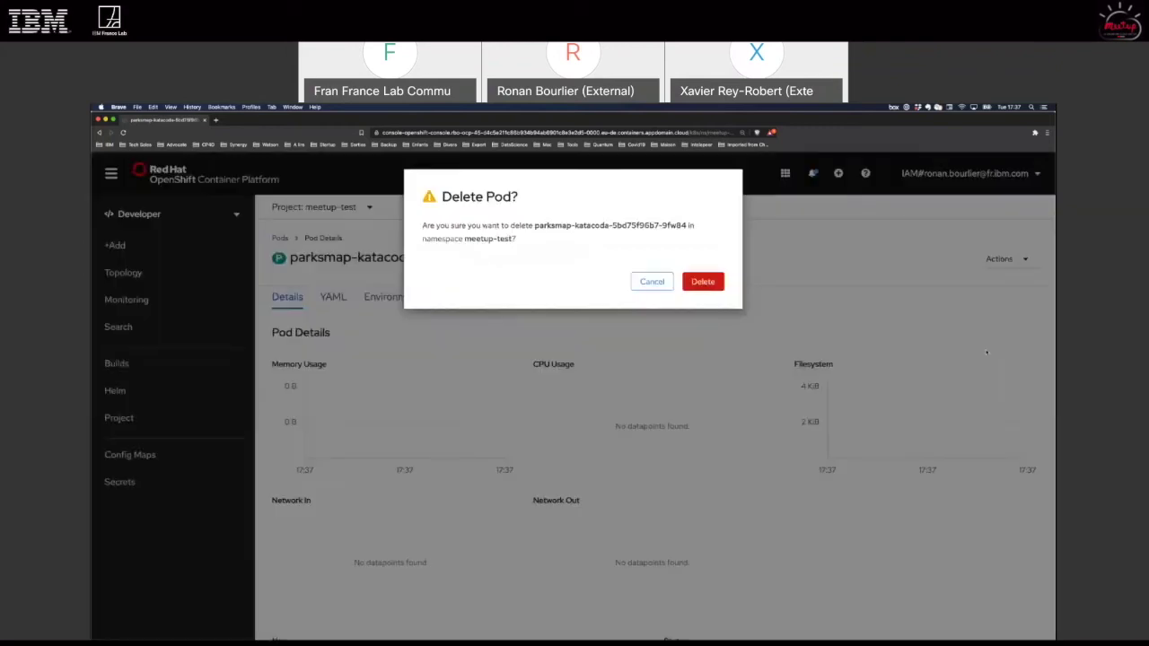
{"action": "left_click", "coordinate": [706, 284]}
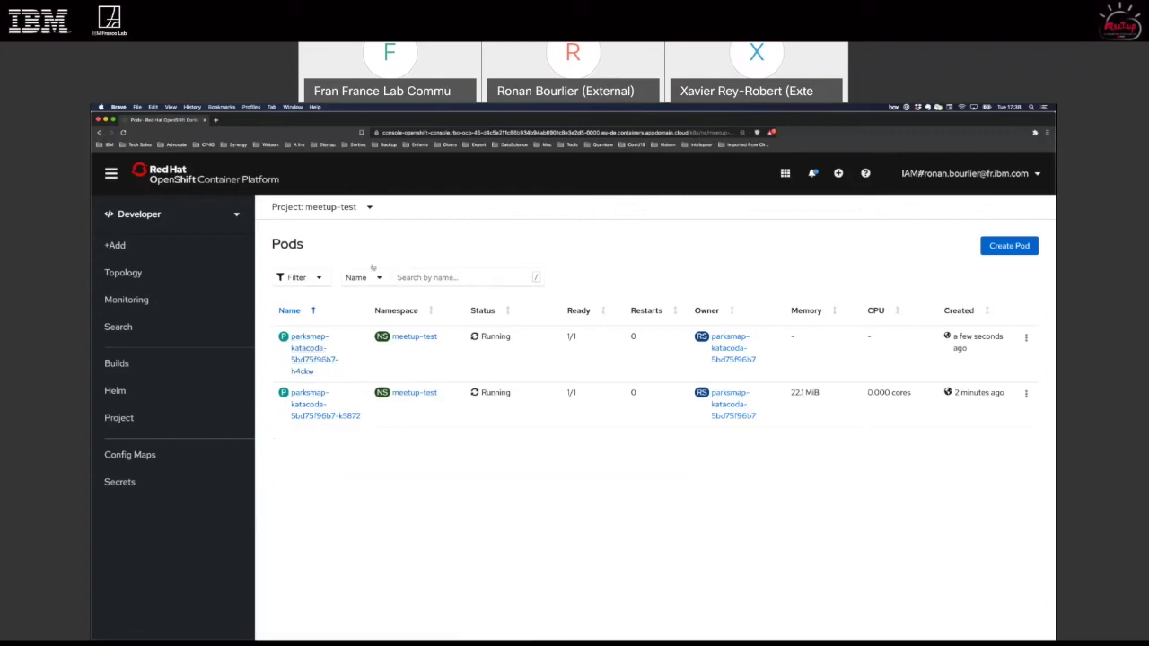
{"action": "left_click", "coordinate": [146, 271]}
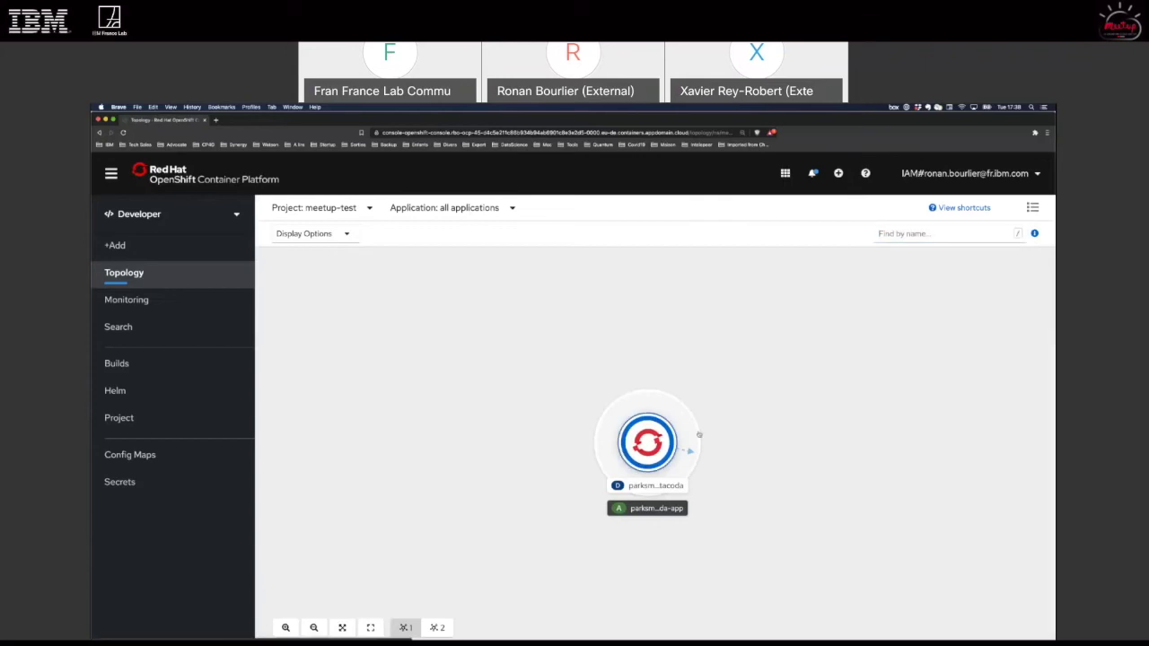
Scale the parksmap-katacoda deployment down to 1 pod and check its pods in the deployment's resources.
{"action": "left_click", "coordinate": [699, 435]}
{"action": "left_click", "coordinate": [769, 371]}
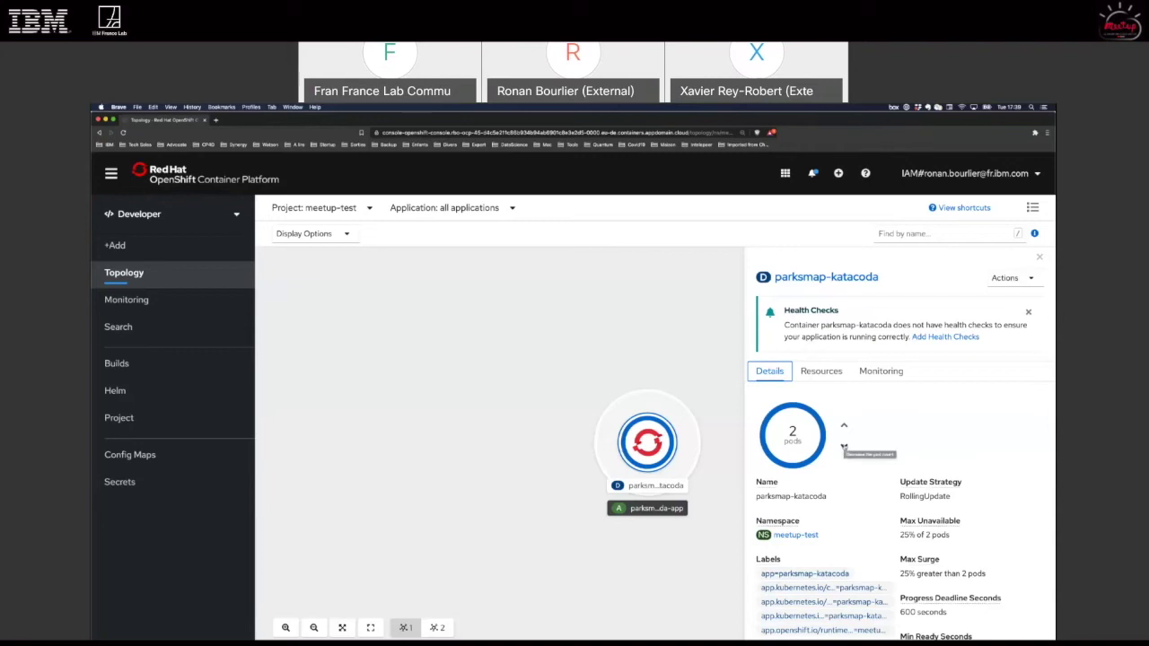
{"action": "left_click", "coordinate": [843, 447]}
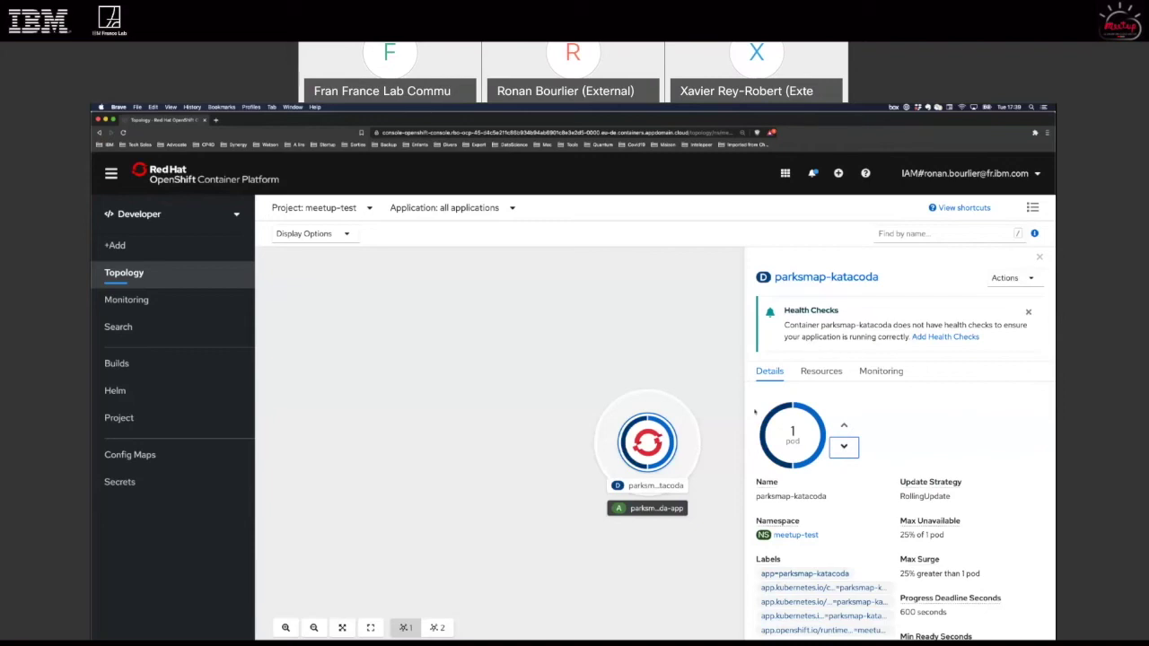
{"action": "left_click", "coordinate": [821, 373]}
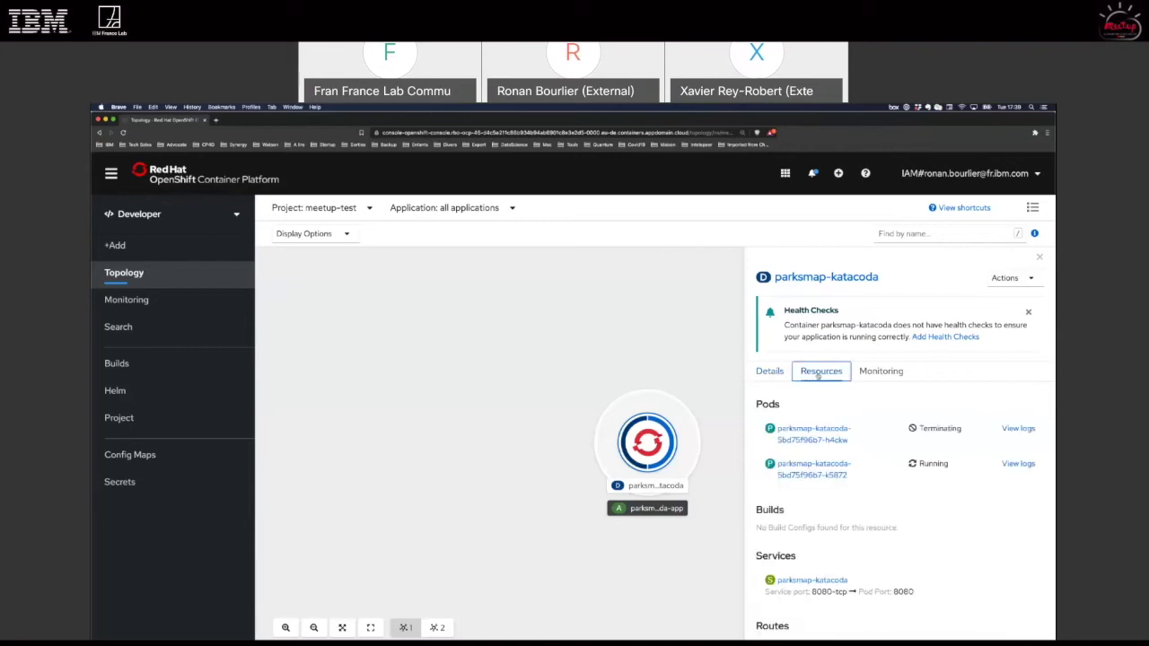
{"action": "left_click", "coordinate": [770, 371]}
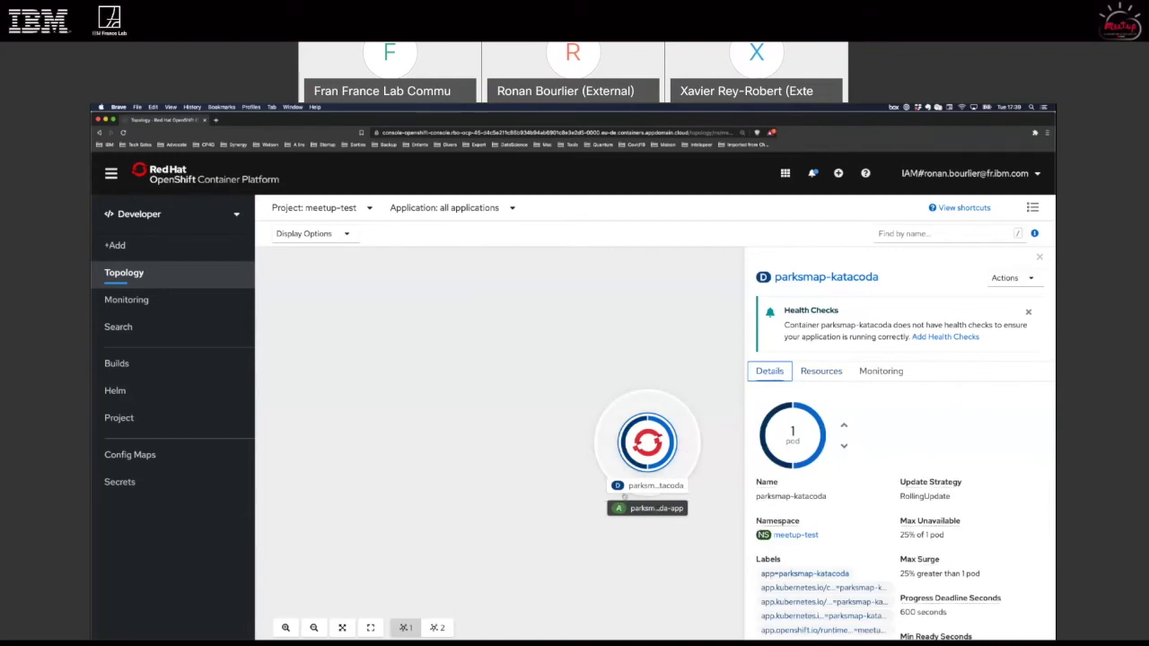
{"action": "left_click", "coordinate": [824, 371]}
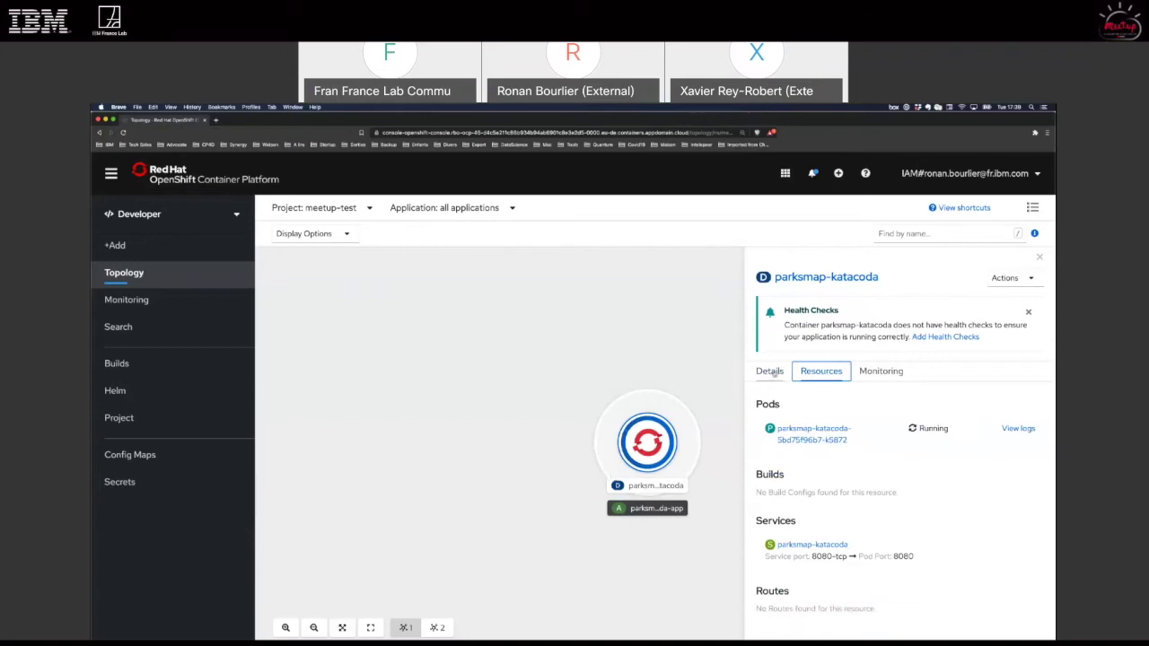
{"action": "left_click", "coordinate": [771, 372]}
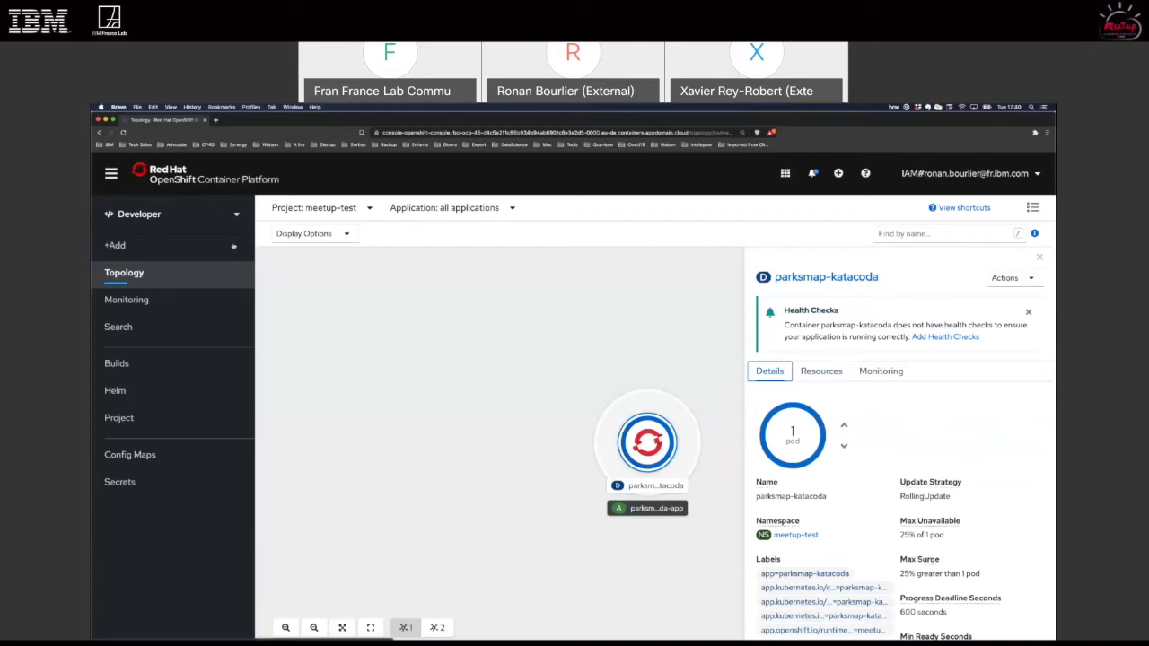
Switch to the Administrator perspective and start creating a route in the meetup-test project.
{"action": "left_click", "coordinate": [237, 215]}
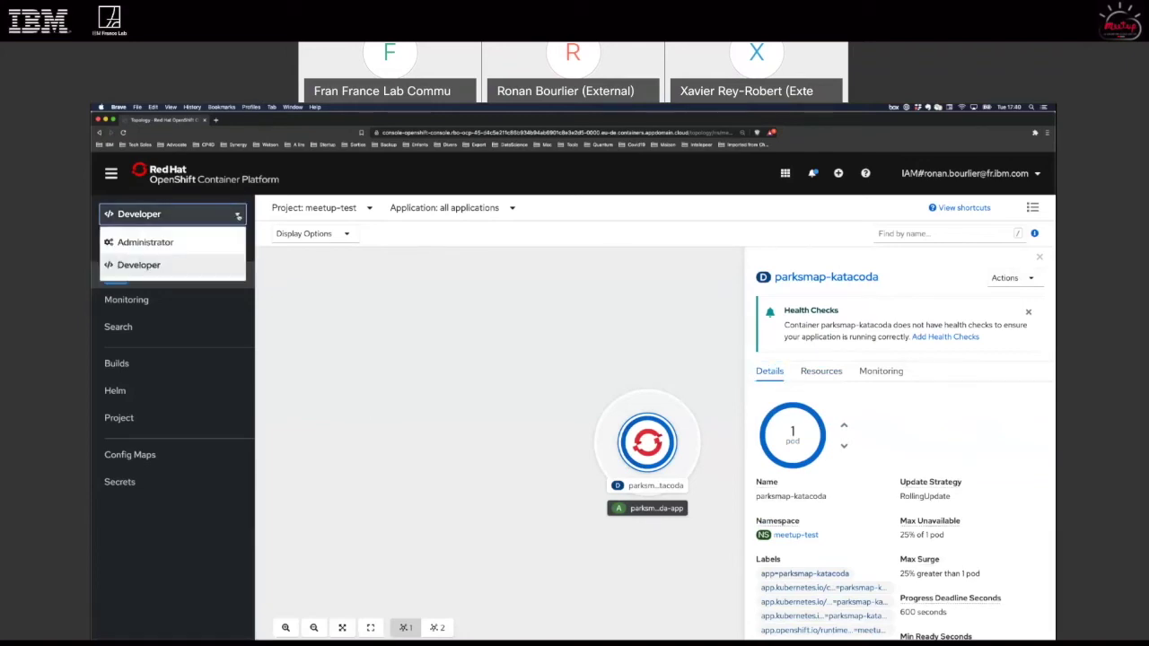
{"action": "left_click", "coordinate": [185, 243]}
{"action": "left_click", "coordinate": [237, 432]}
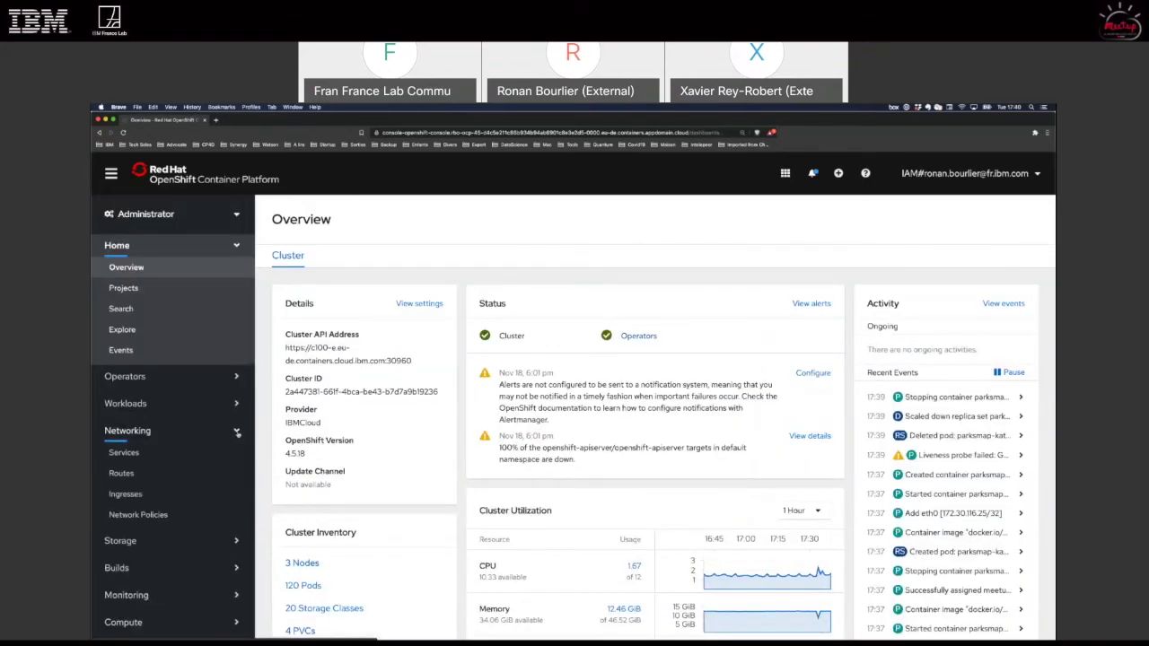
{"action": "left_click", "coordinate": [147, 473]}
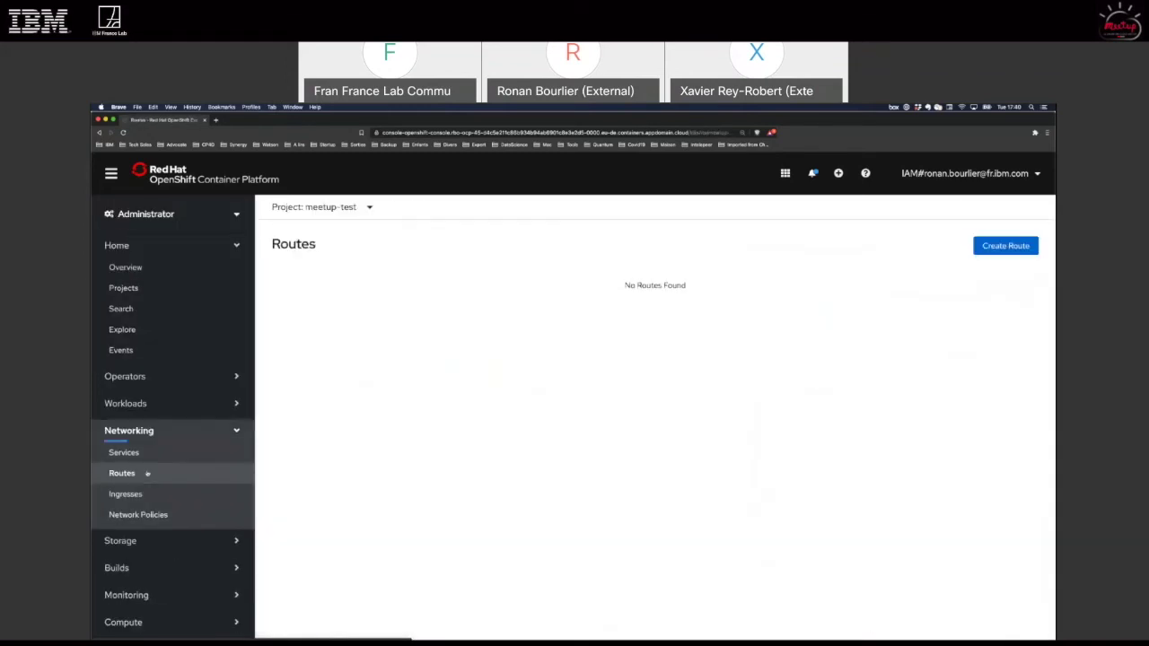
{"action": "left_click", "coordinate": [1025, 237]}
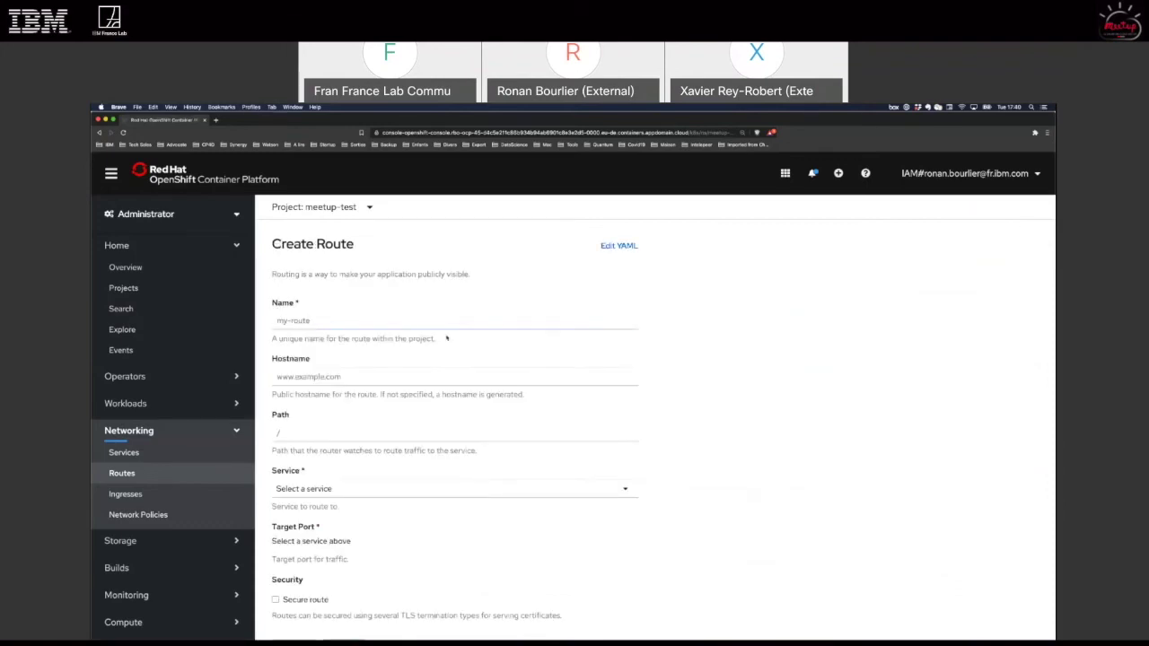
Create a route named parksmap-katacoda for the parksmap-katacoda service with target port 8080 → 8080 (TCP).
{"action": "left_click", "coordinate": [416, 319]}
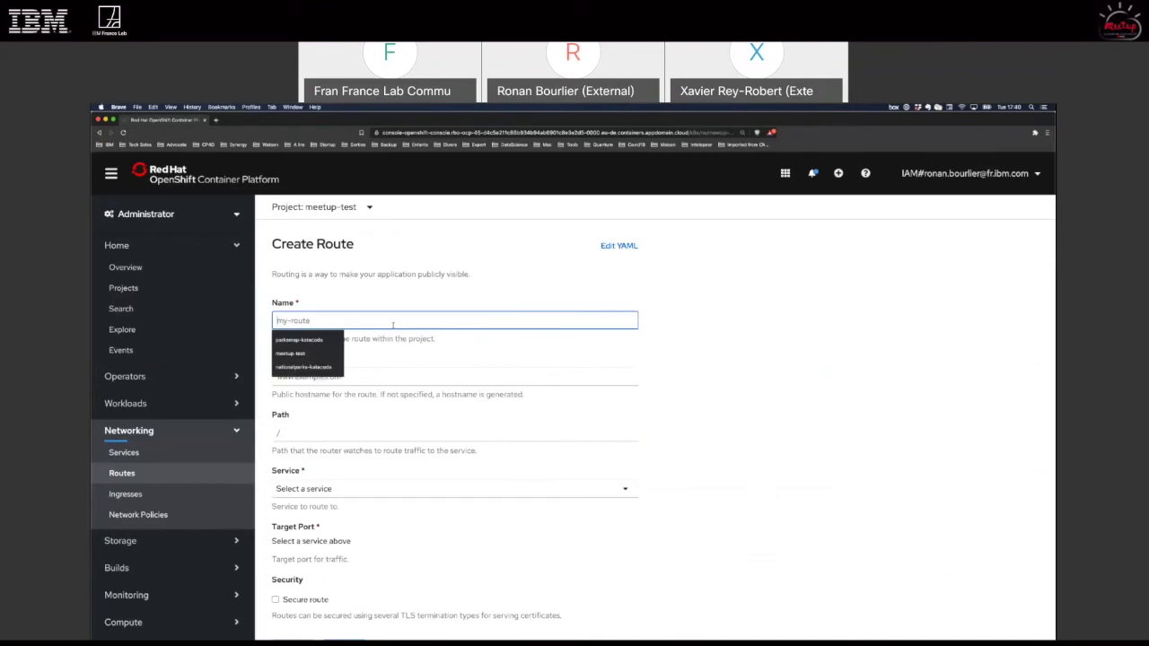
{"action": "left_click", "coordinate": [313, 338]}
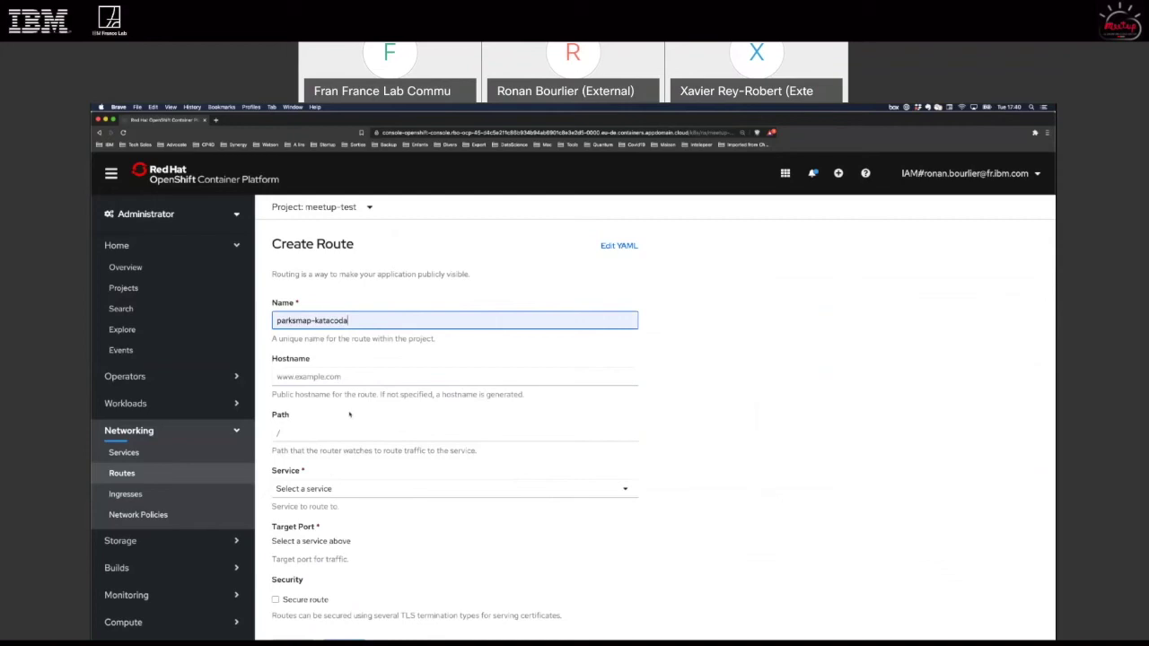
{"action": "scroll", "coordinate": [349, 415], "scroll_direction": "down", "scroll_amount": 2}
{"action": "left_click", "coordinate": [356, 452]}
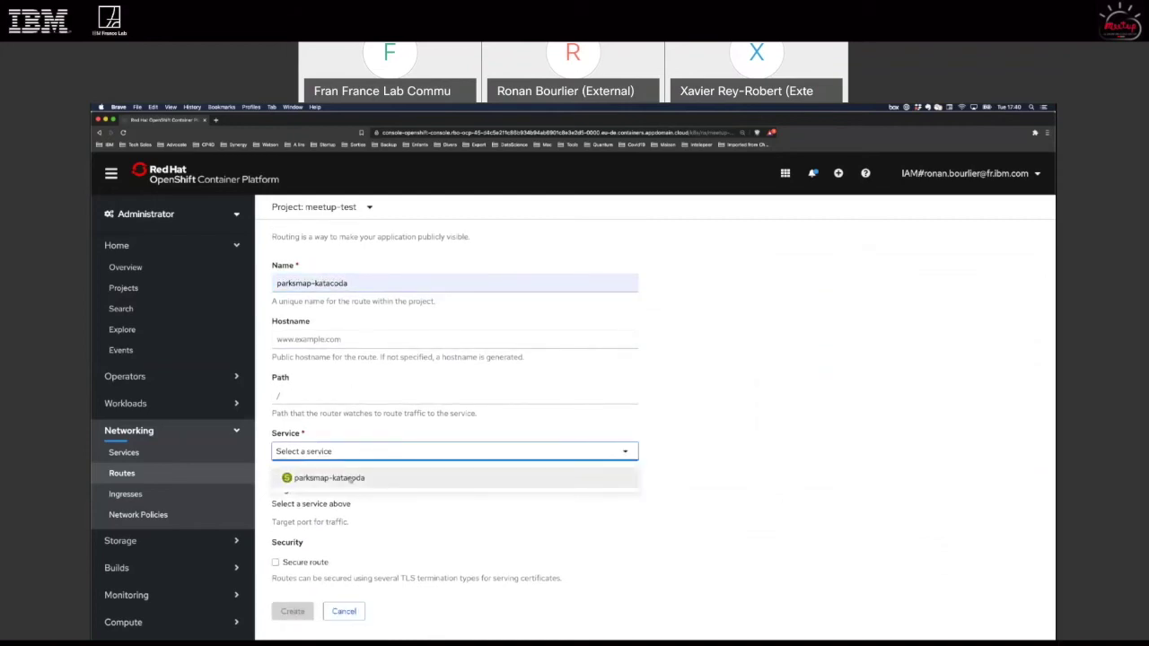
{"action": "left_click", "coordinate": [350, 478]}
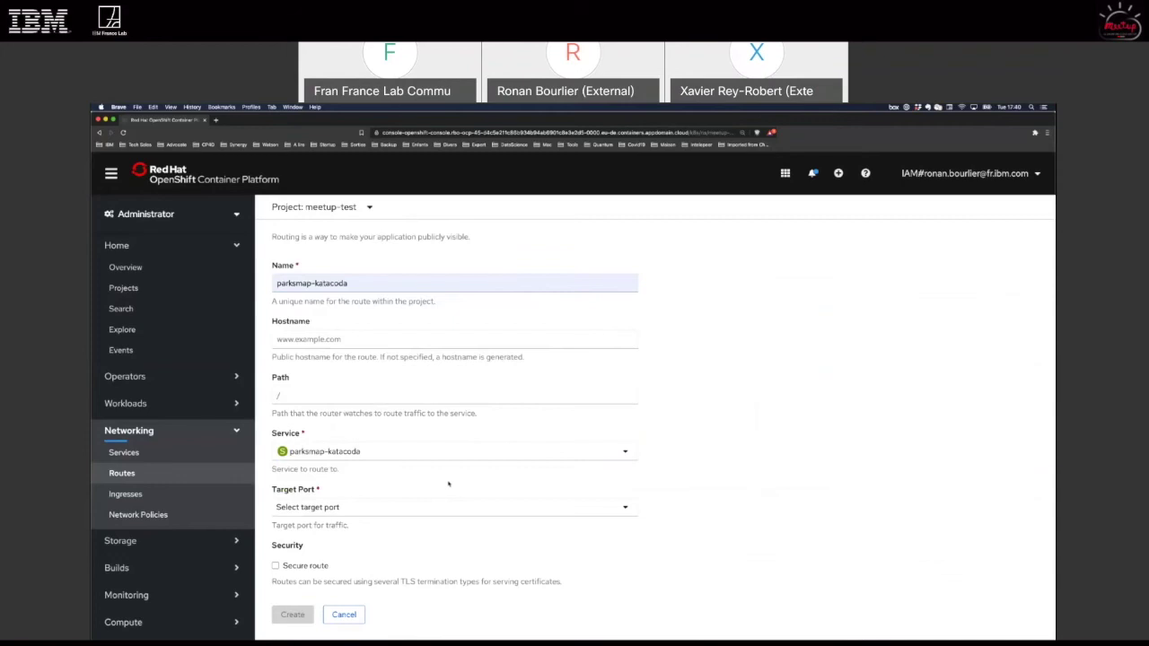
{"action": "left_click", "coordinate": [434, 509]}
{"action": "left_click", "coordinate": [429, 534]}
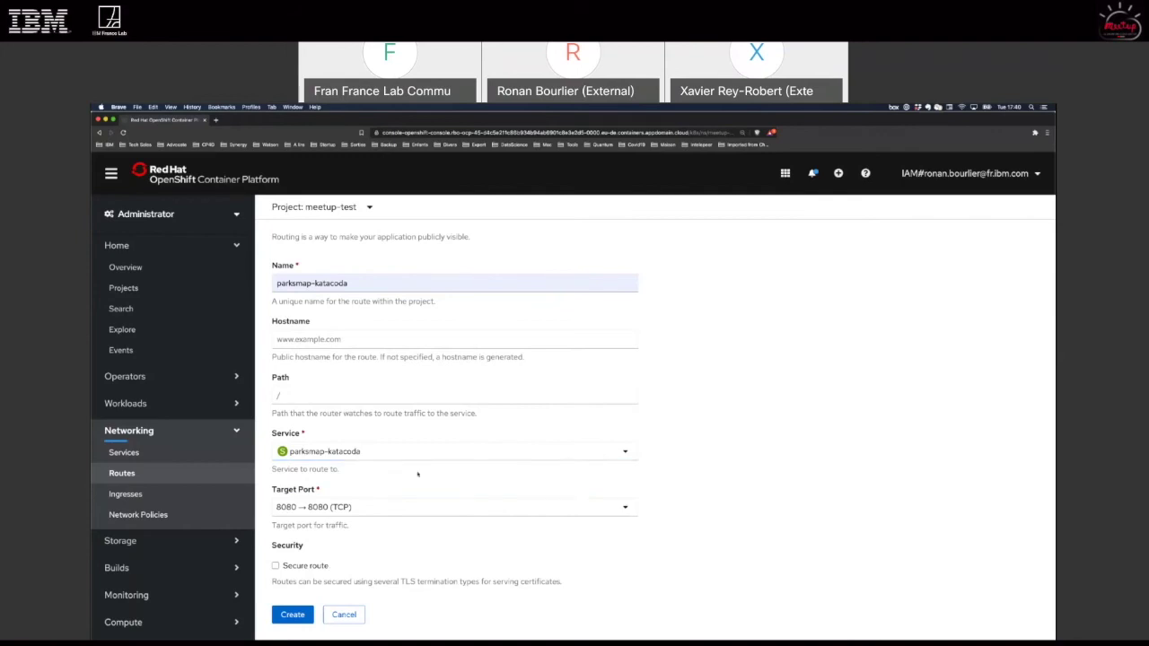
{"action": "scroll", "coordinate": [418, 474], "scroll_direction": "down", "scroll_amount": 1}
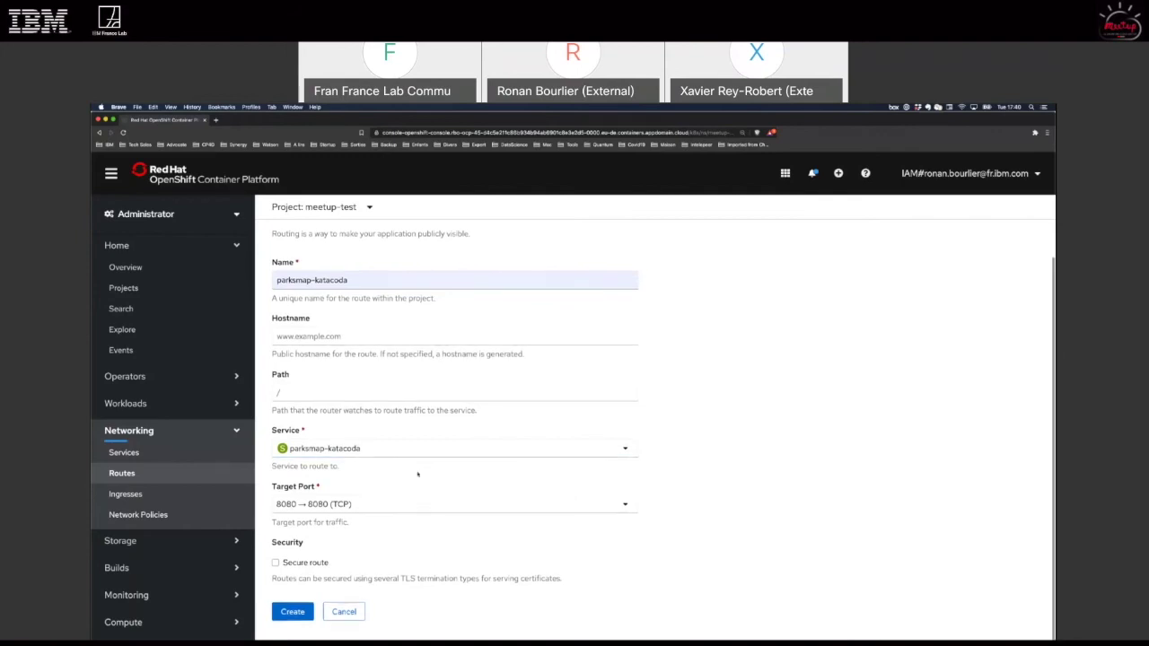
{"action": "left_click", "coordinate": [299, 613]}
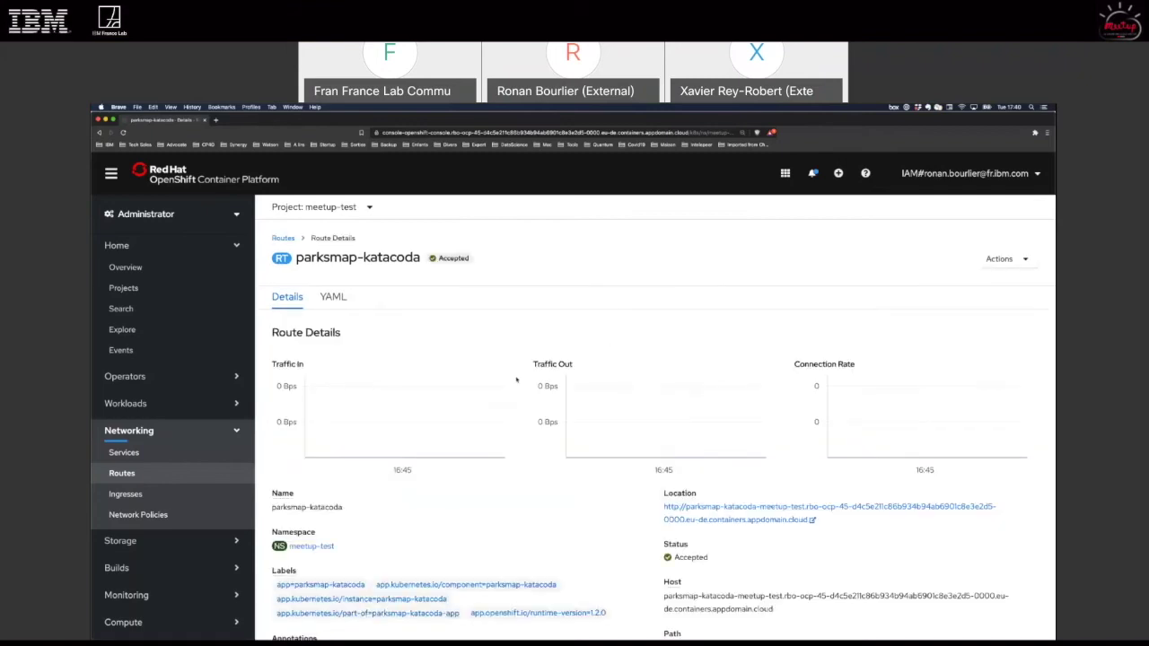
Return to the Developer perspective's topology and open the parksmap-katacoda application's URL.
{"action": "scroll", "coordinate": [516, 381], "scroll_direction": "down", "scroll_amount": 1}
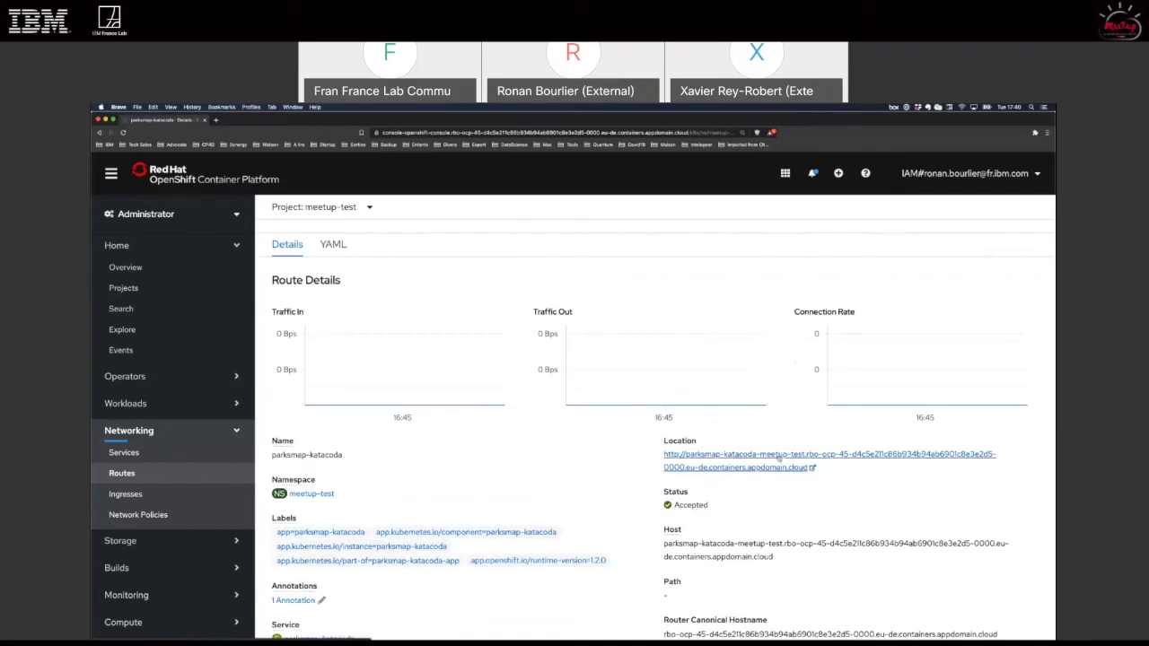
{"action": "left_click", "coordinate": [237, 215]}
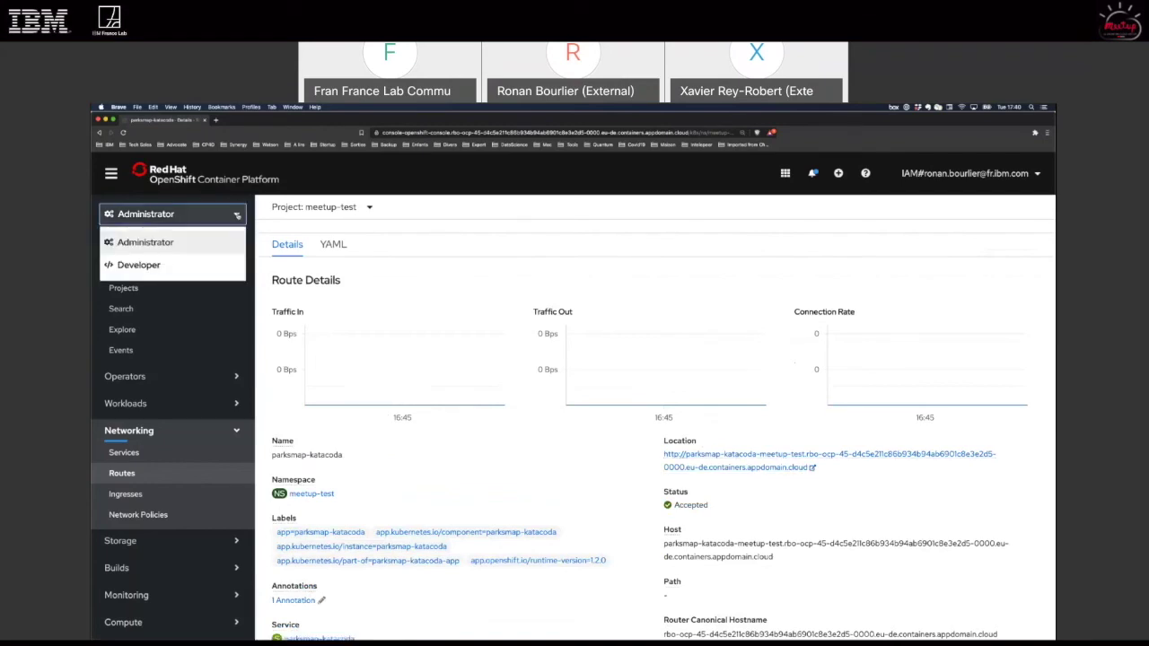
{"action": "left_click", "coordinate": [162, 267]}
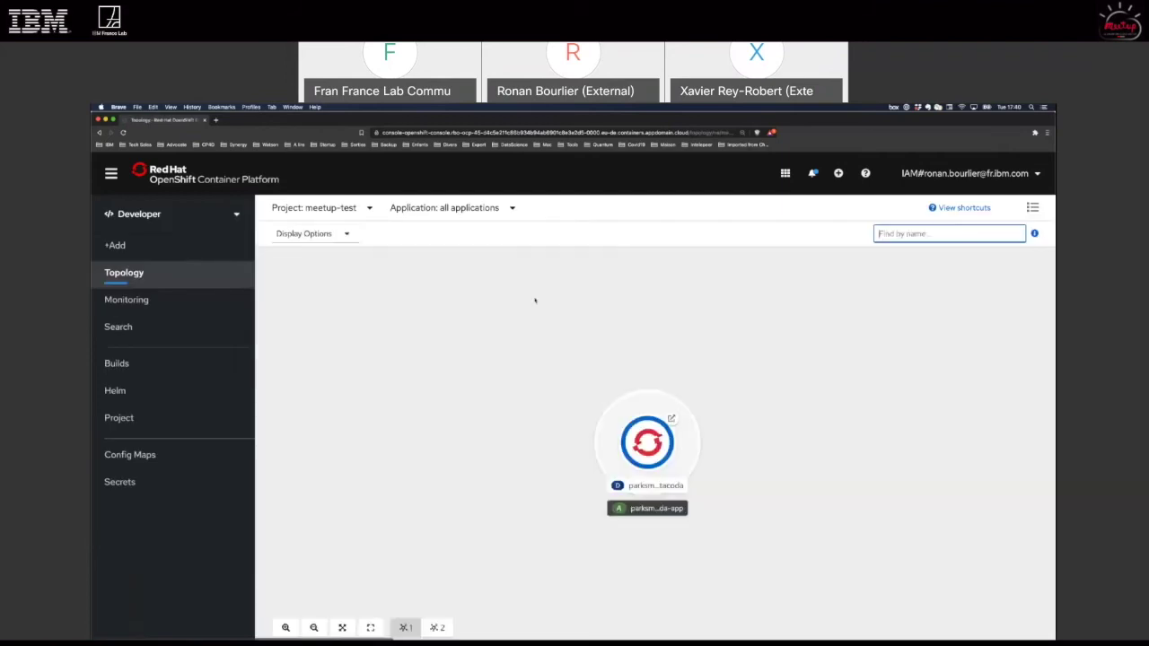
{"action": "left_click", "coordinate": [671, 419]}
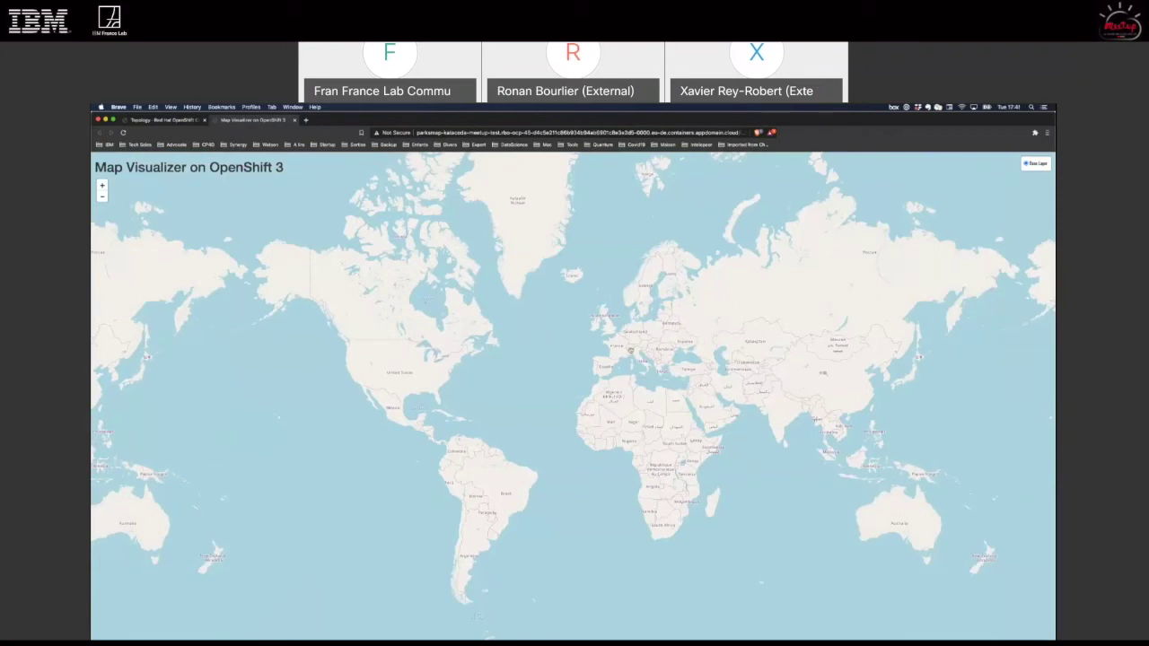
Examine the Map Visualizer's map around France and the Alps, then return to the project topology.
{"action": "scroll", "coordinate": [630, 351], "scroll_direction": "up", "scroll_amount": 3}
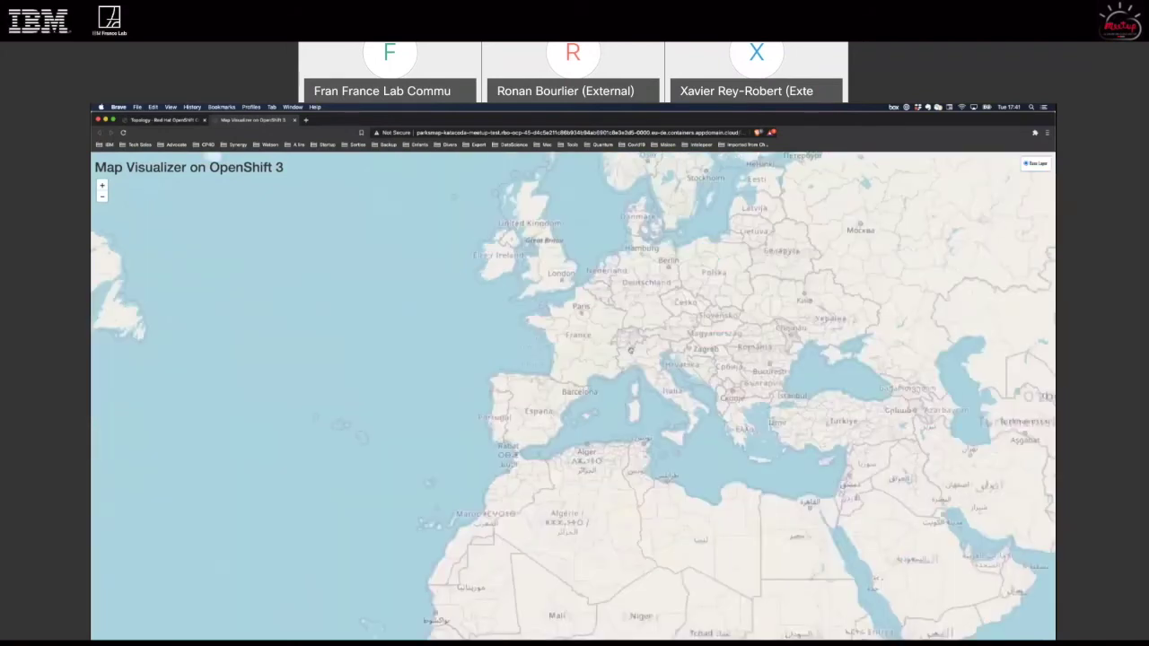
{"action": "scroll", "coordinate": [630, 351], "scroll_direction": "up", "scroll_amount": 2}
{"action": "scroll", "coordinate": [630, 351], "scroll_direction": "up", "scroll_amount": 2}
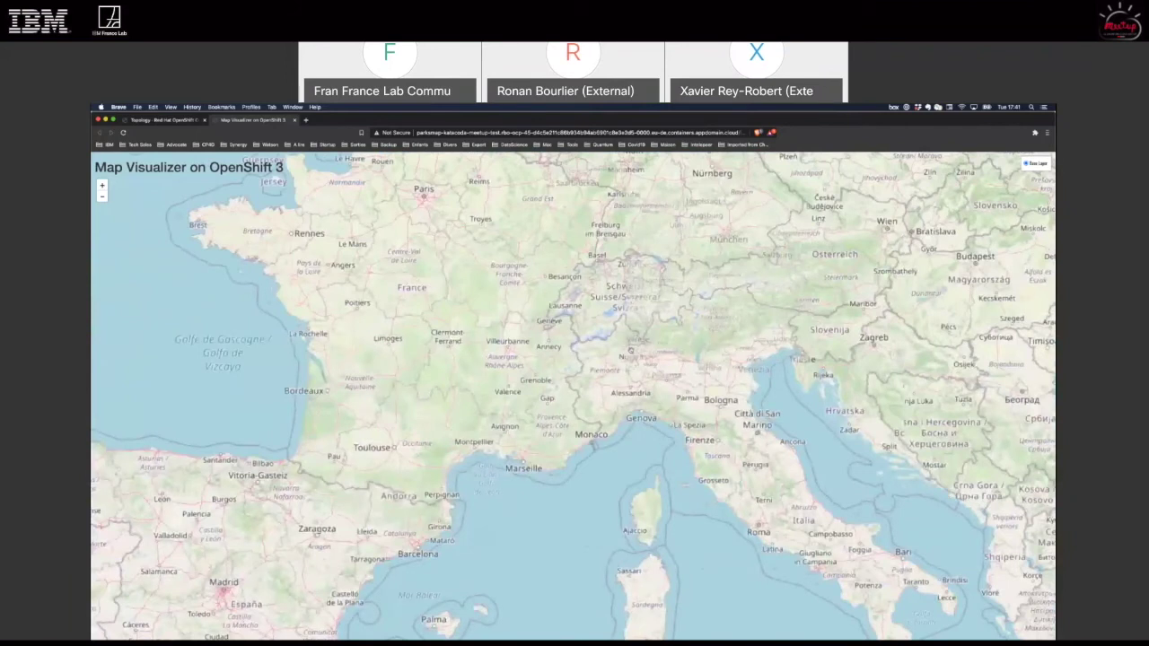
{"action": "scroll", "coordinate": [630, 351], "scroll_direction": "up", "scroll_amount": 2}
{"action": "key", "text": "ctrl+shift+Tab"}
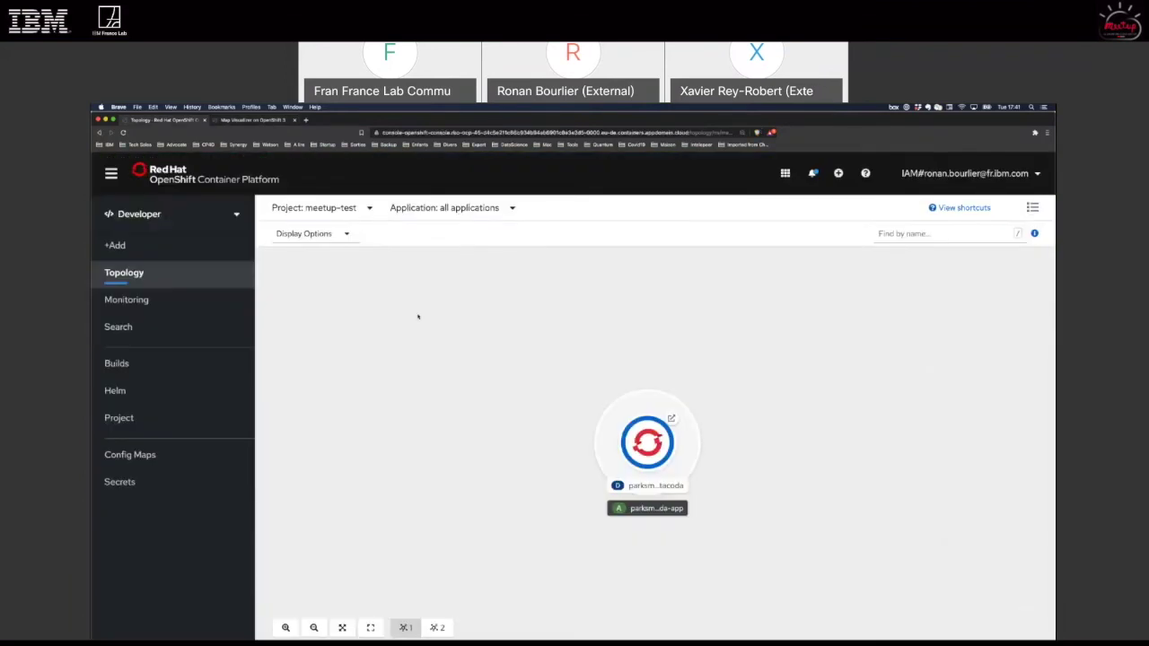
{"action": "left_click", "coordinate": [123, 251]}
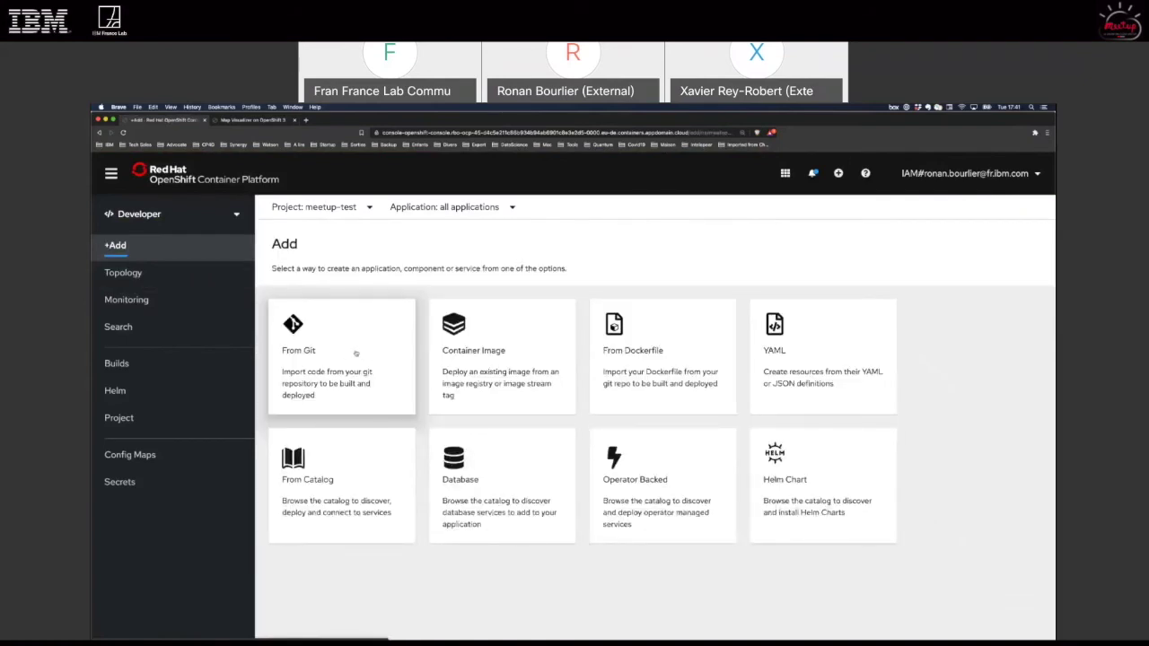
{"action": "left_click", "coordinate": [355, 353]}
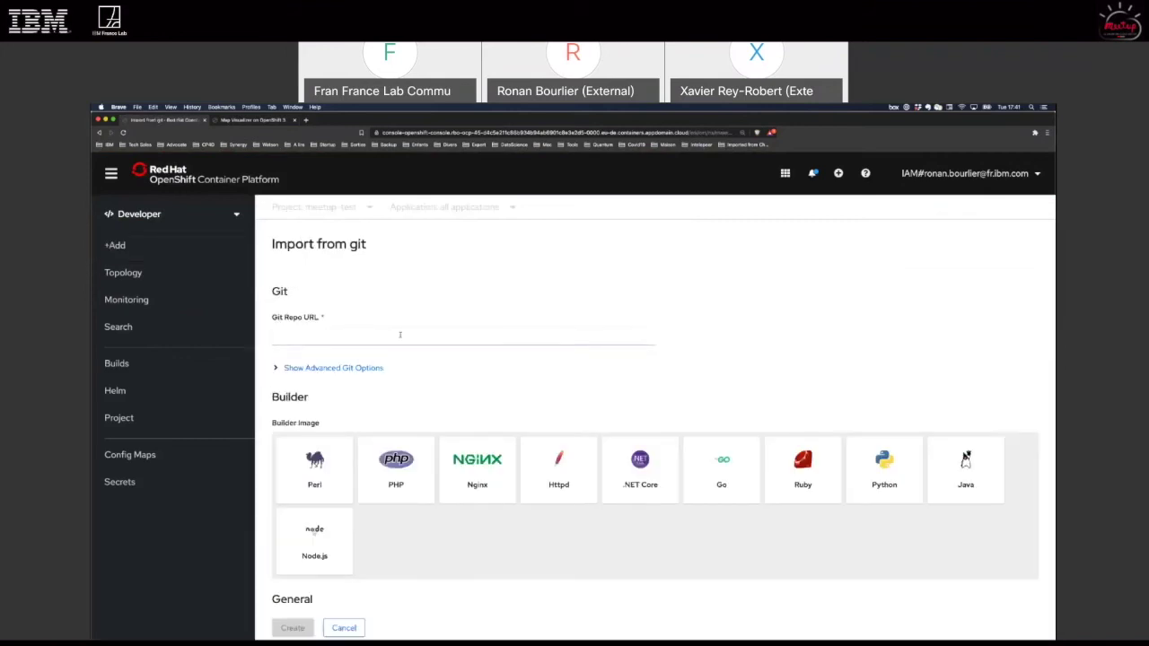
{"action": "left_click", "coordinate": [400, 334]}
{"action": "left_click", "coordinate": [370, 353]}
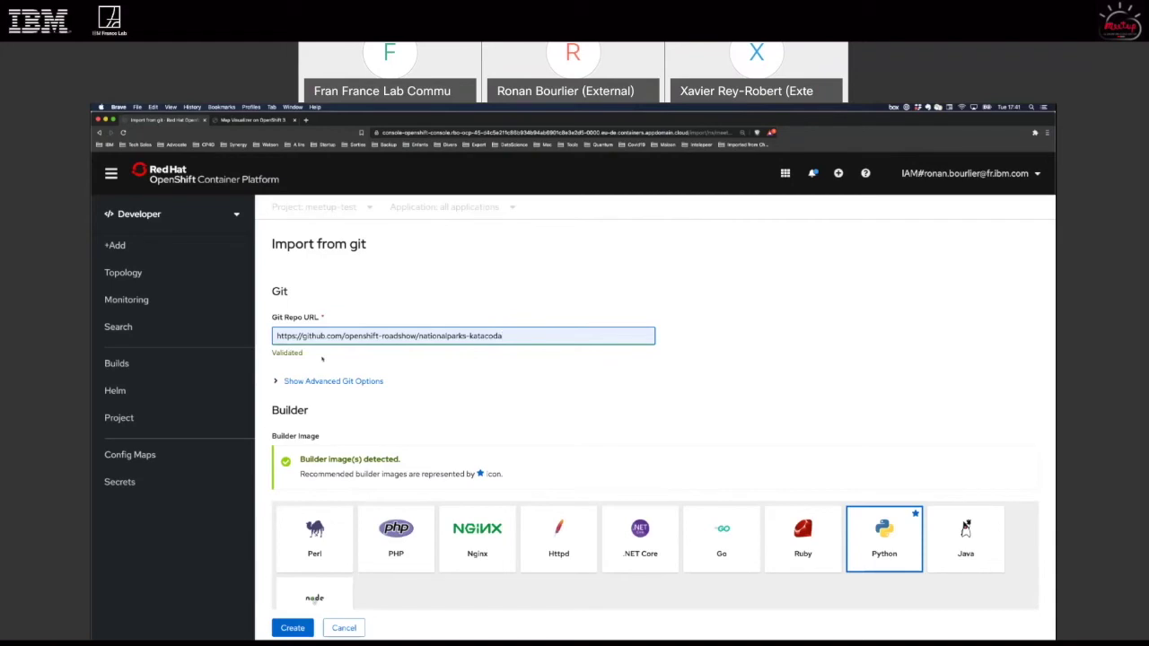
{"action": "scroll", "coordinate": [607, 439], "scroll_direction": "down", "scroll_amount": 3}
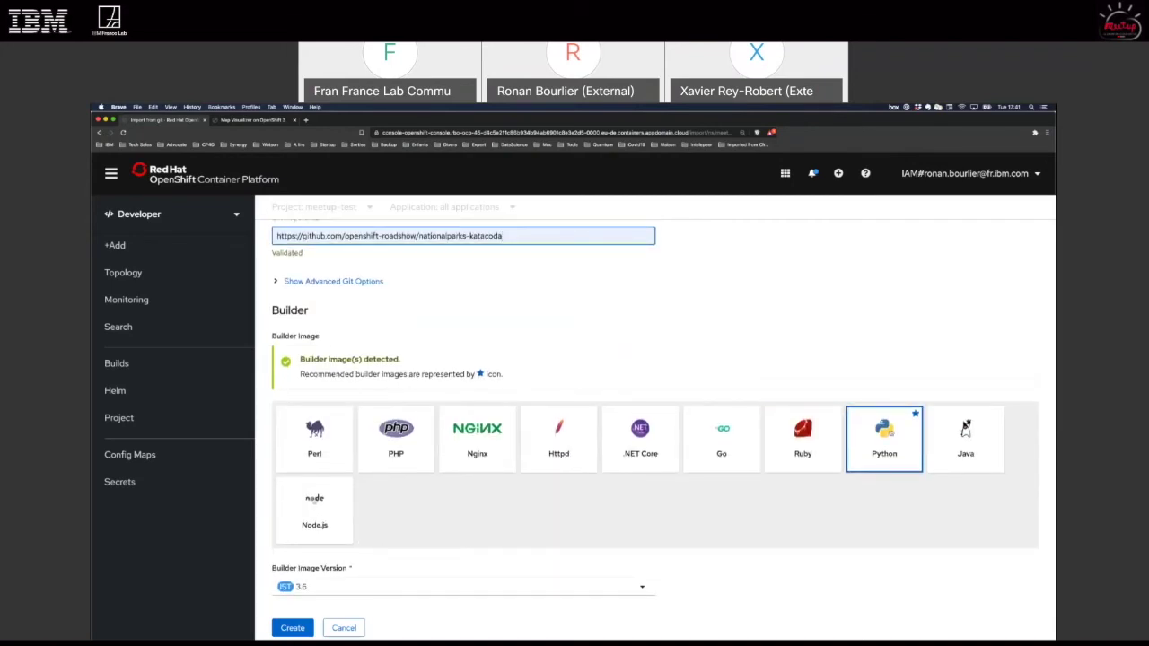
{"action": "scroll", "coordinate": [436, 521], "scroll_direction": "down", "scroll_amount": 1}
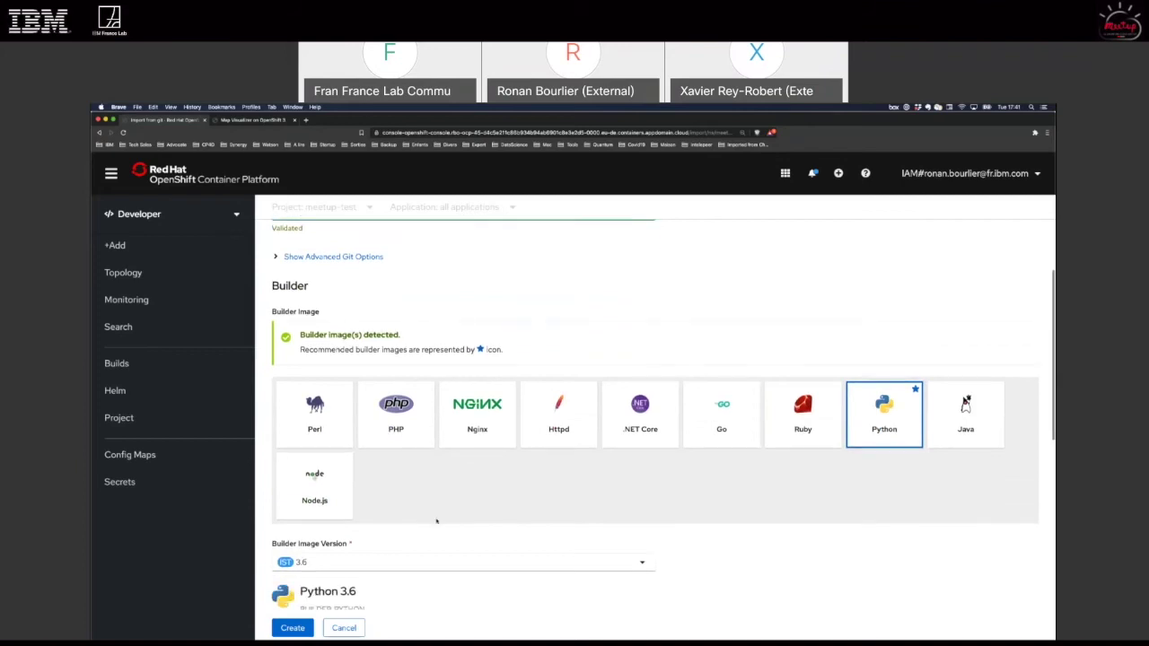
{"action": "scroll", "coordinate": [437, 520], "scroll_direction": "down", "scroll_amount": 5}
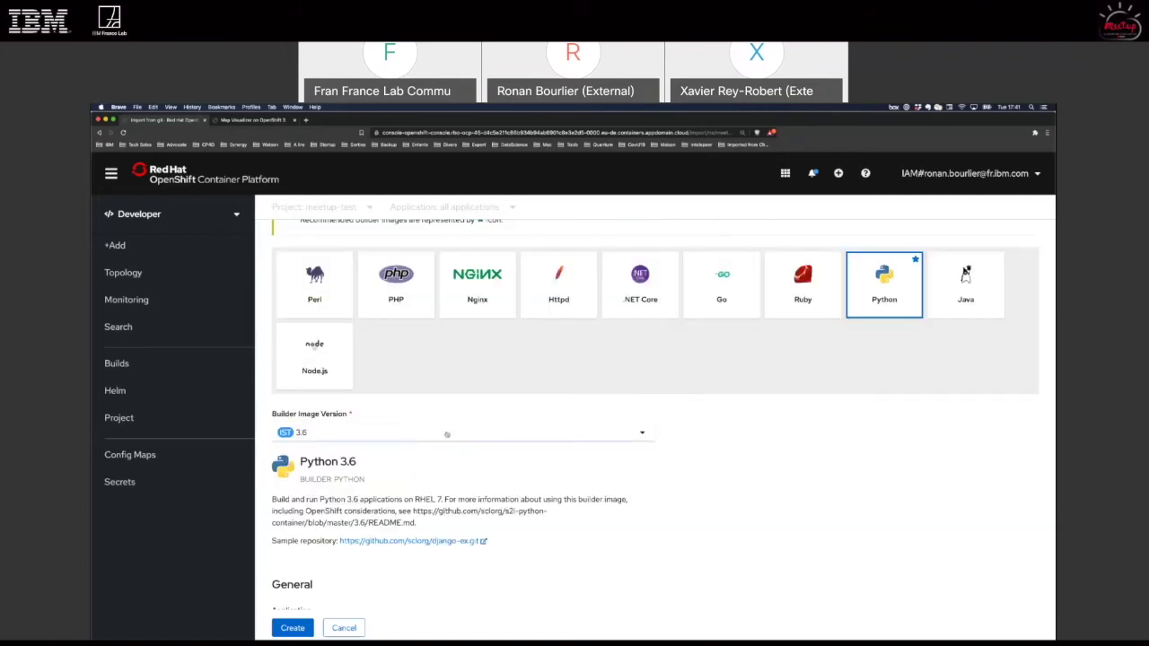
{"action": "scroll", "coordinate": [446, 434], "scroll_direction": "down", "scroll_amount": 5}
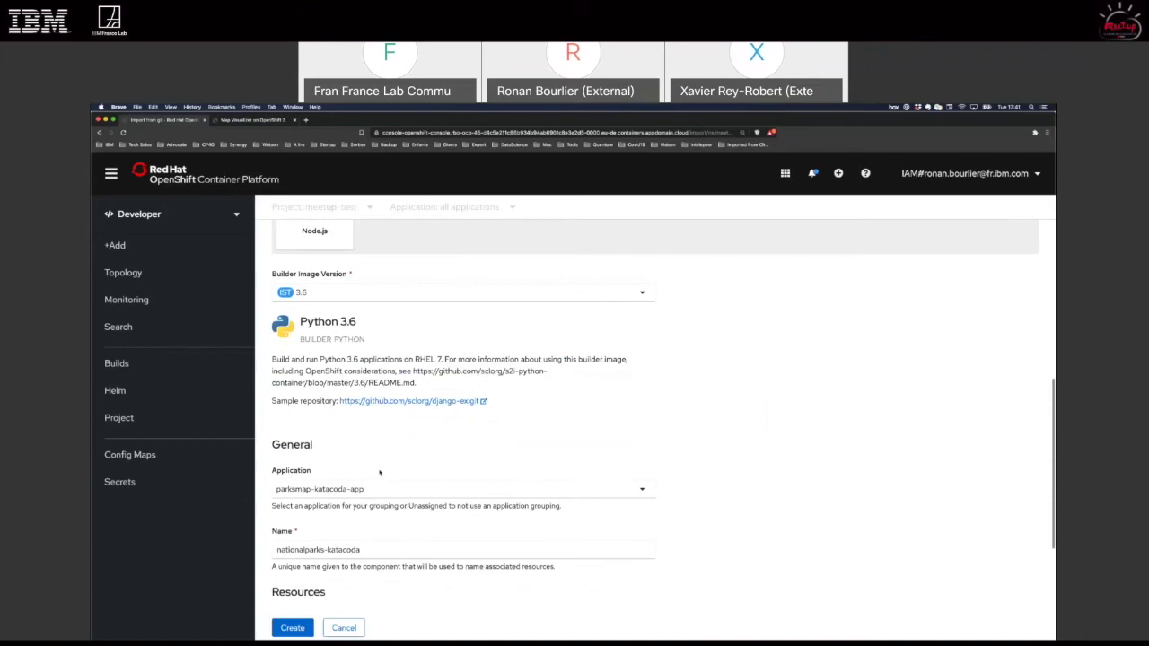
{"action": "scroll", "coordinate": [379, 472], "scroll_direction": "down", "scroll_amount": 3}
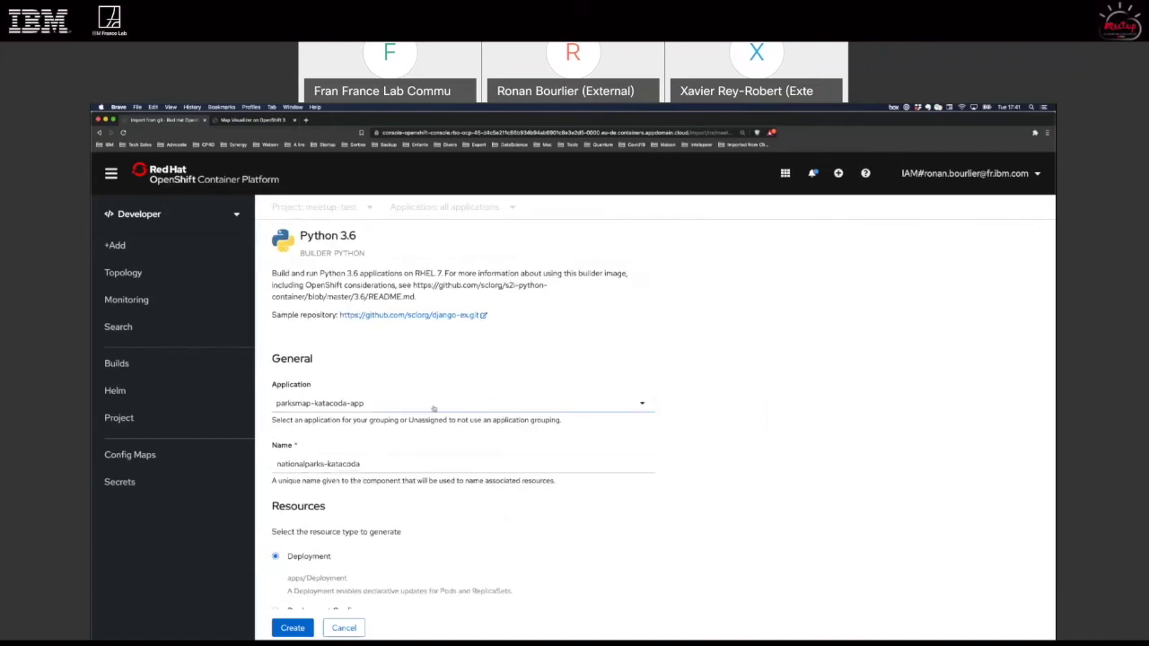